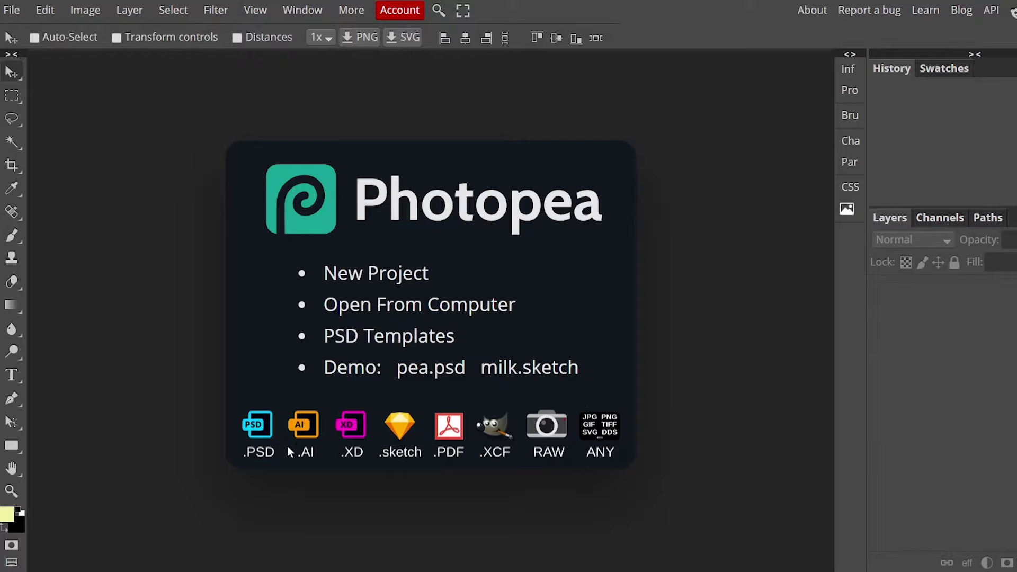
- Dismiss the new project settings without creating a document
click(406, 276)
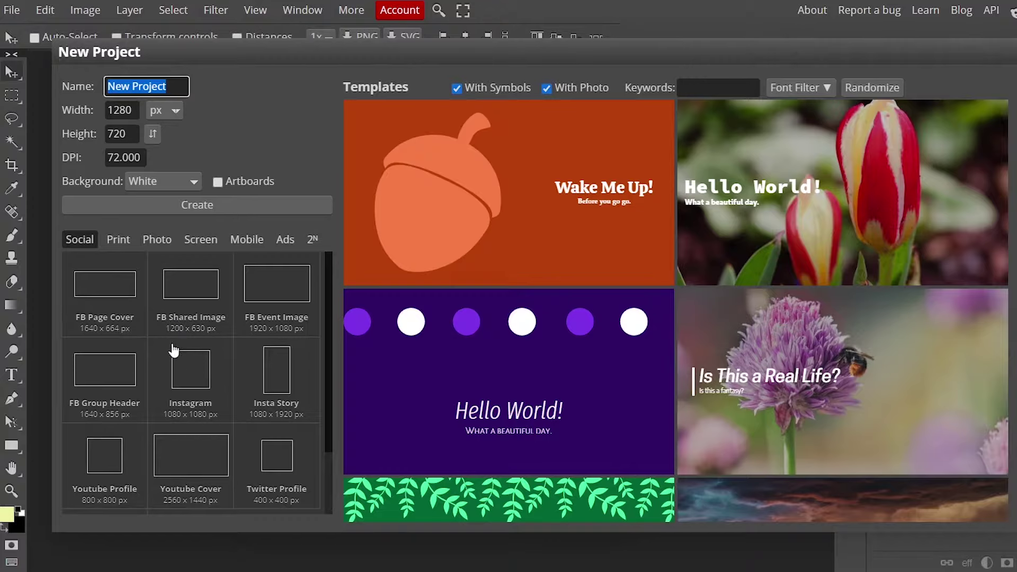
scroll(211, 381, down, 2)
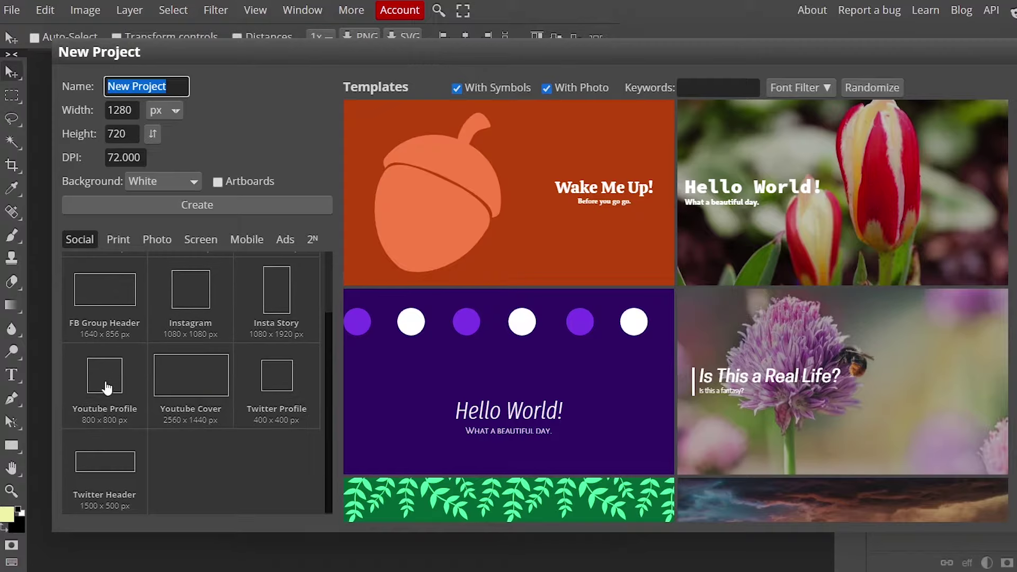
scroll(170, 365, up, 2)
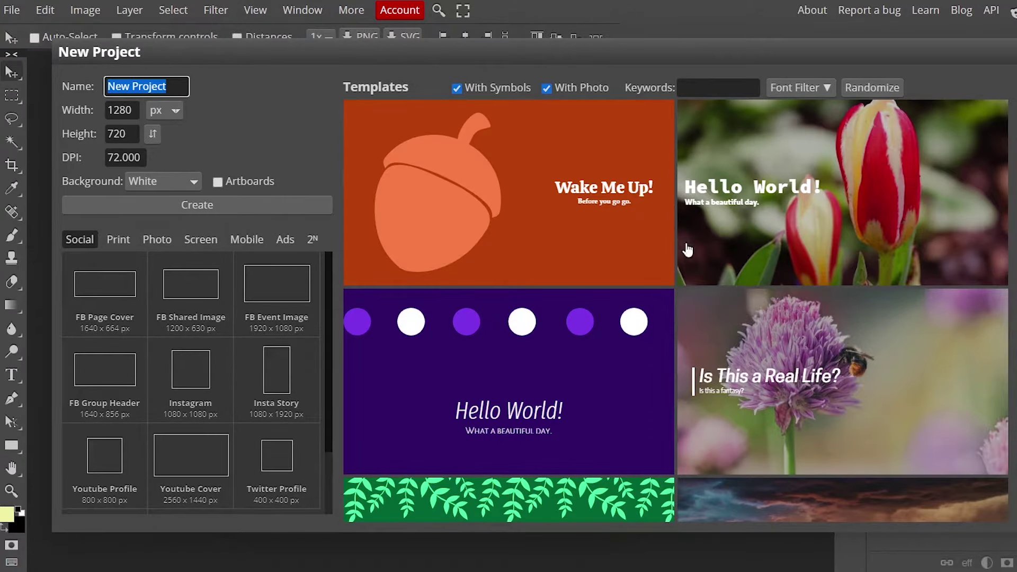
key(Escape)
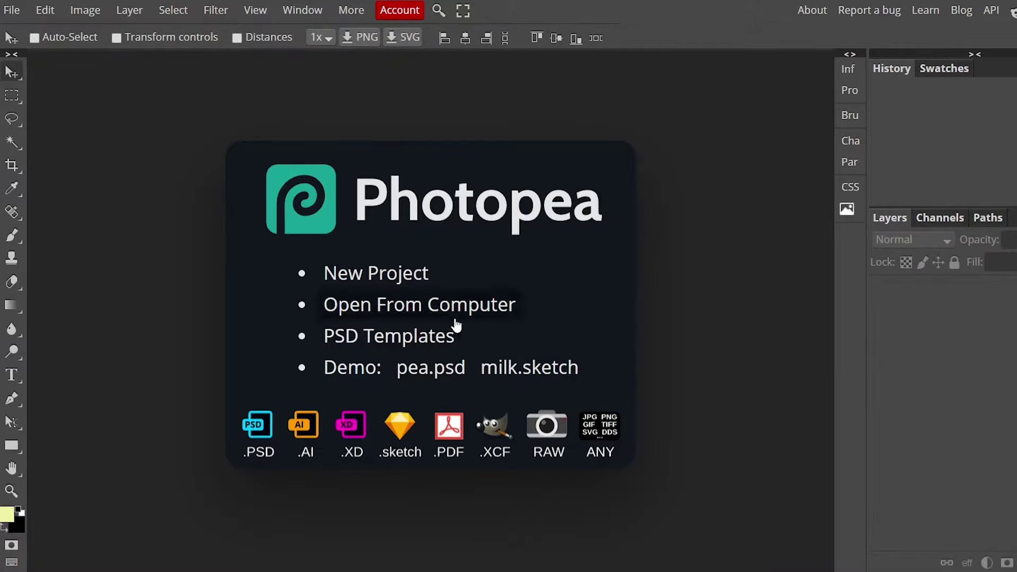
- Open 'girl in dress' from the computer and try moving the photo layer
click(352, 303)
click(386, 64)
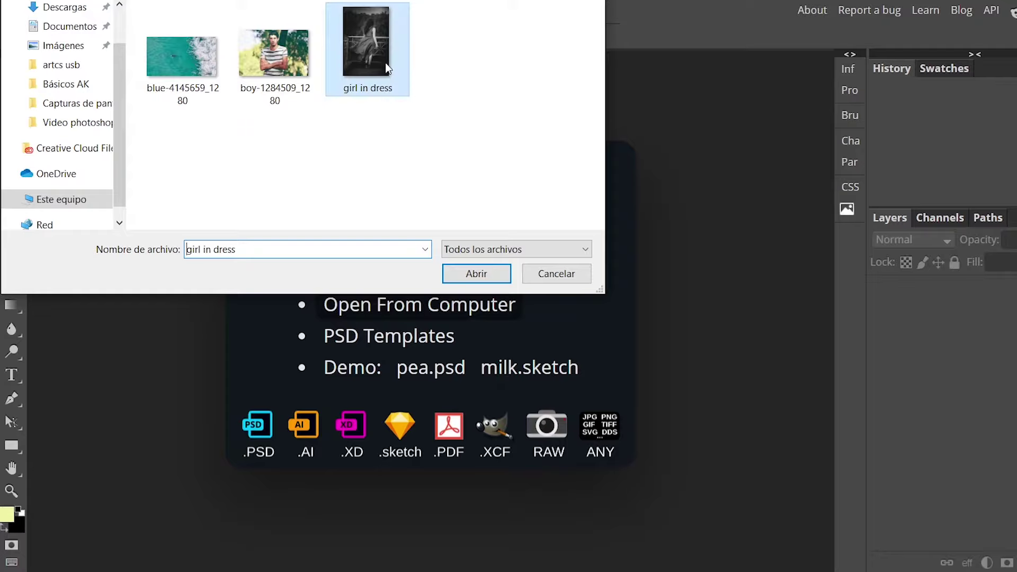
click(491, 269)
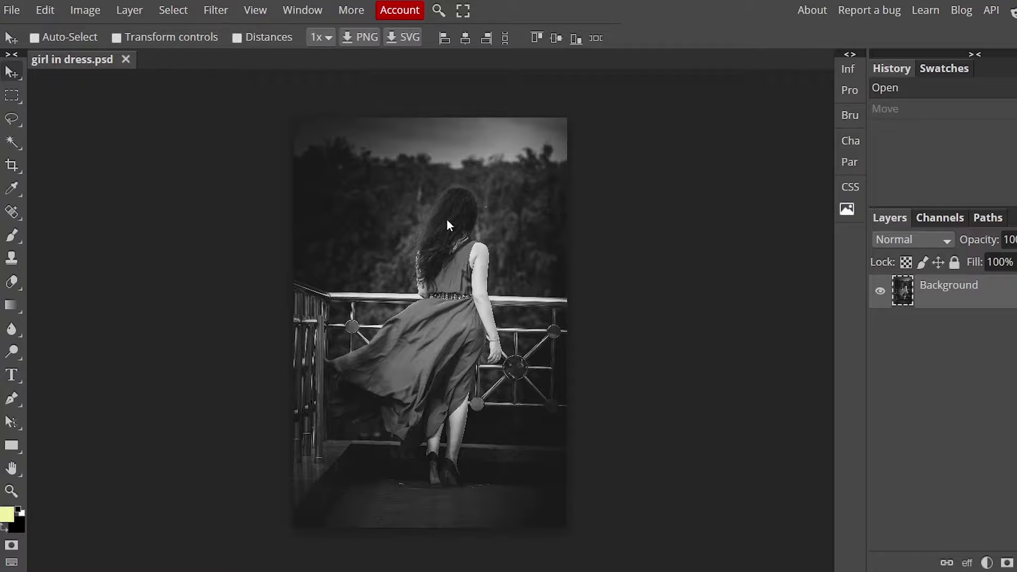
drag(447, 218, 454, 237)
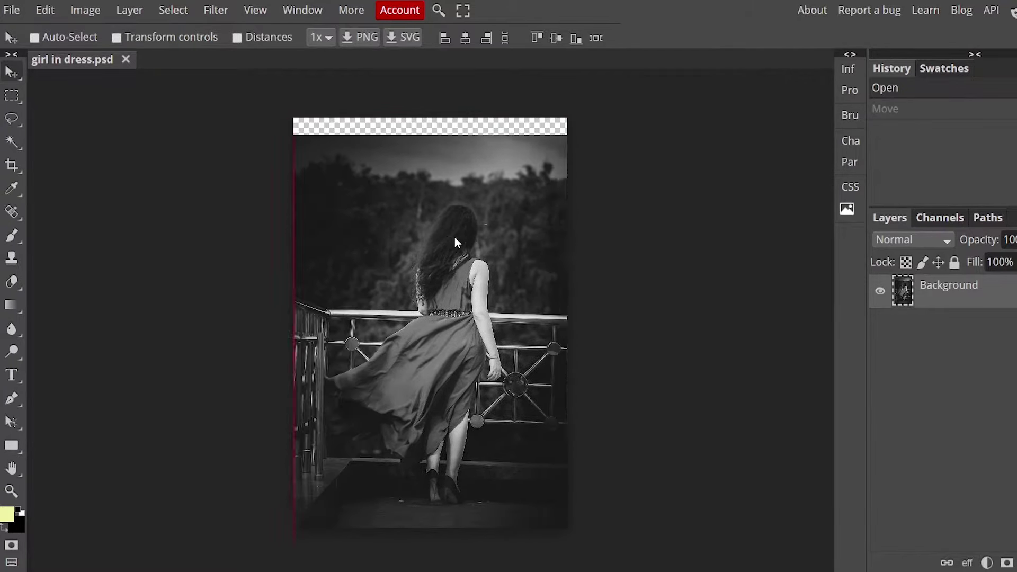
drag(454, 237, 465, 266)
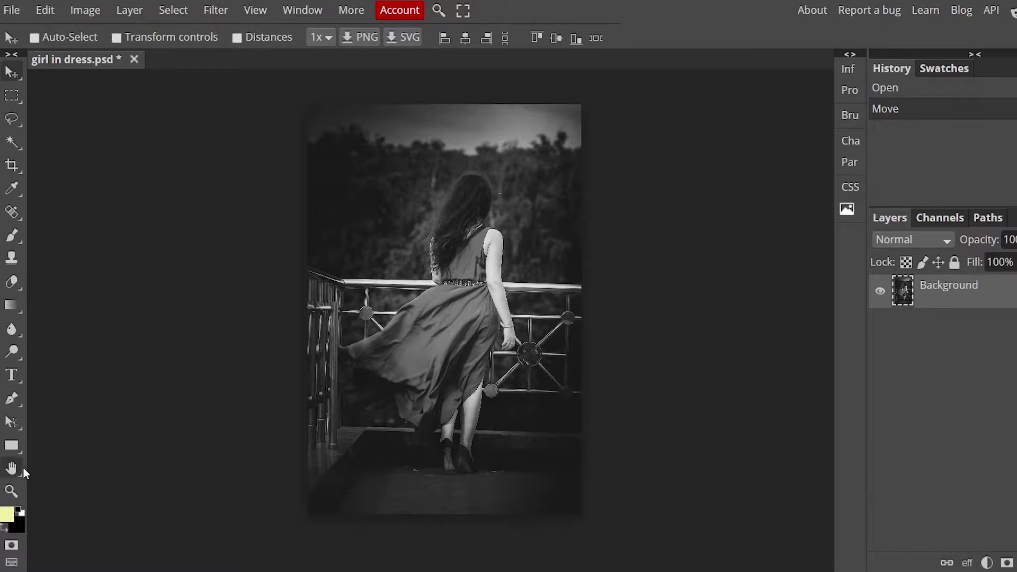
- Pan and zoom around the photo to inspect the dress and sky
click(23, 469)
drag(461, 211, 438, 336)
drag(459, 415, 492, 292)
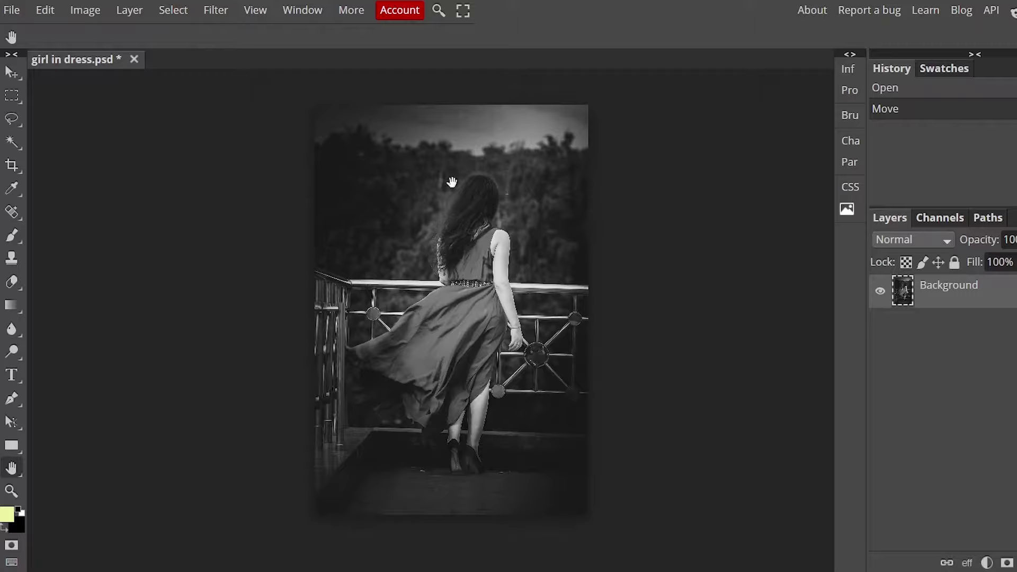
click(11, 492)
click(408, 345)
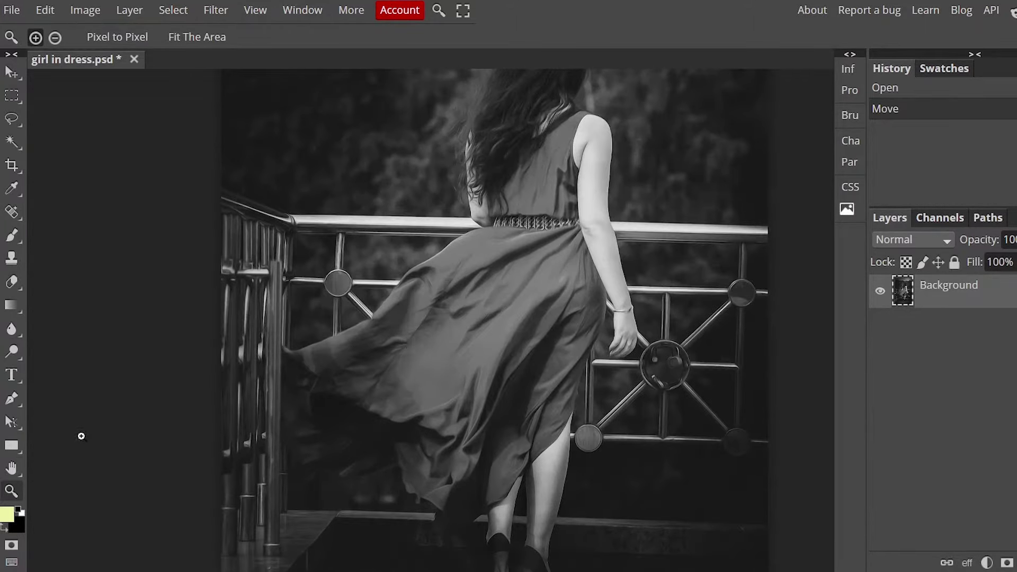
right_click(12, 468)
click(80, 466)
mouse_move(466, 260)
mouse_down()
mouse_move(464, 291)
mouse_move(533, 417)
mouse_up()
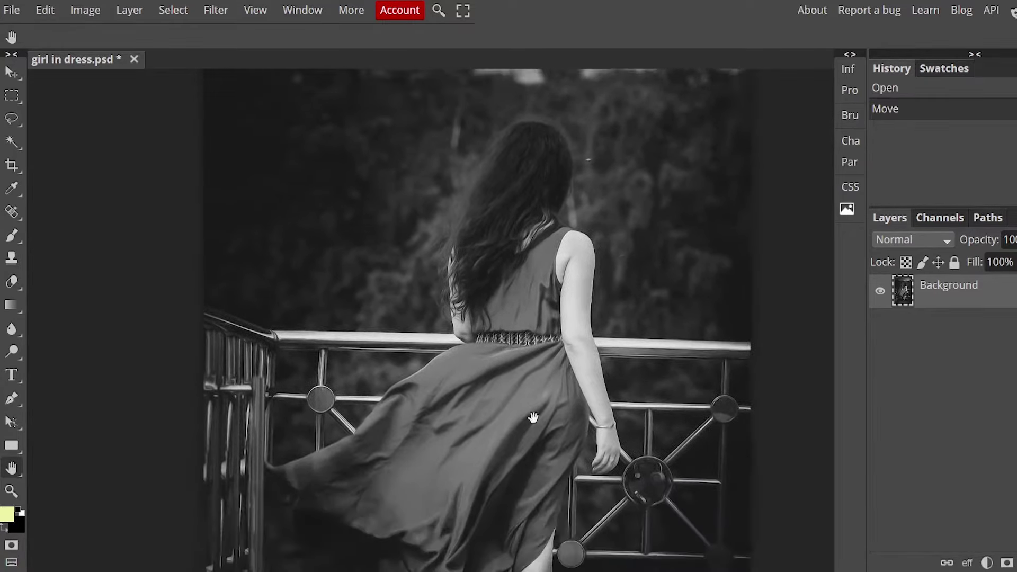
drag(530, 305, 527, 425)
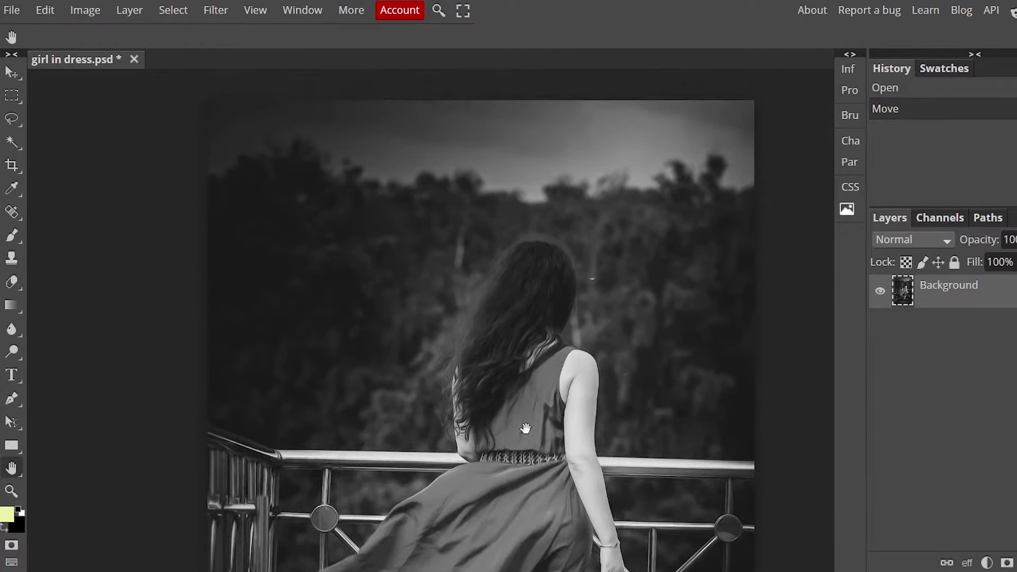
- Try another layer move, undo it, and zoom out to see the whole photo
click(8, 73)
drag(360, 213, 341, 291)
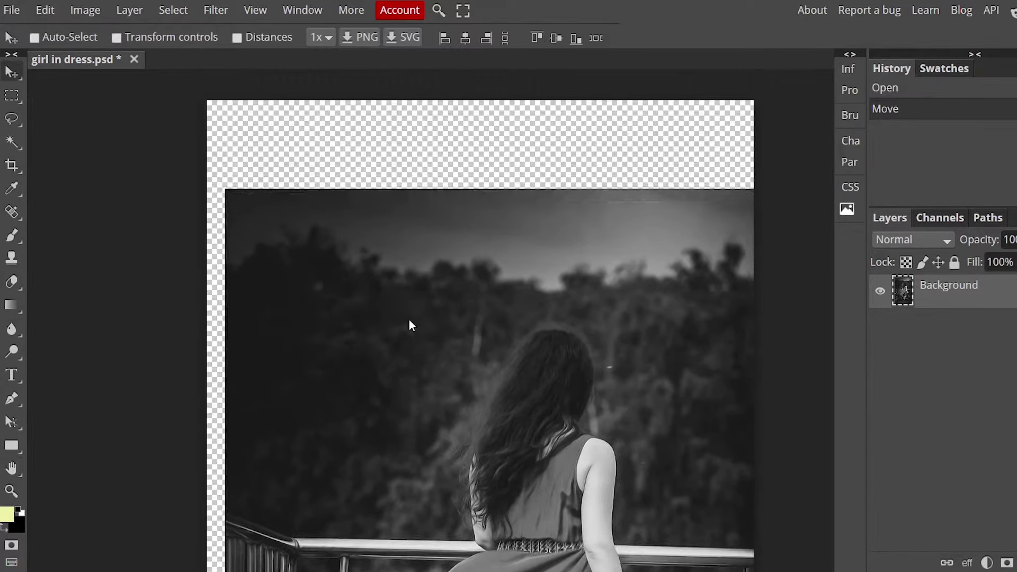
key(ctrl+z)
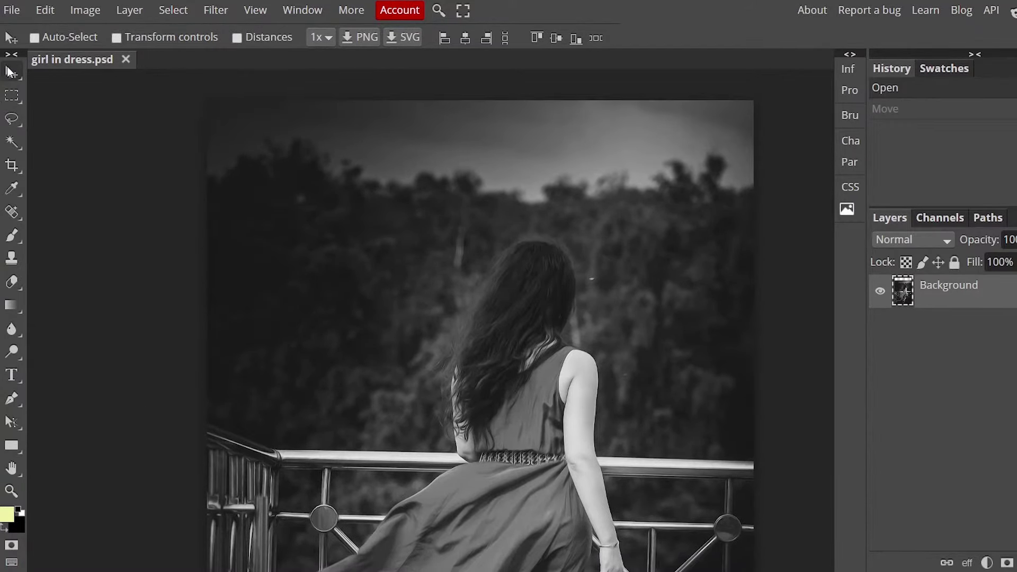
key(ctrl+minus)
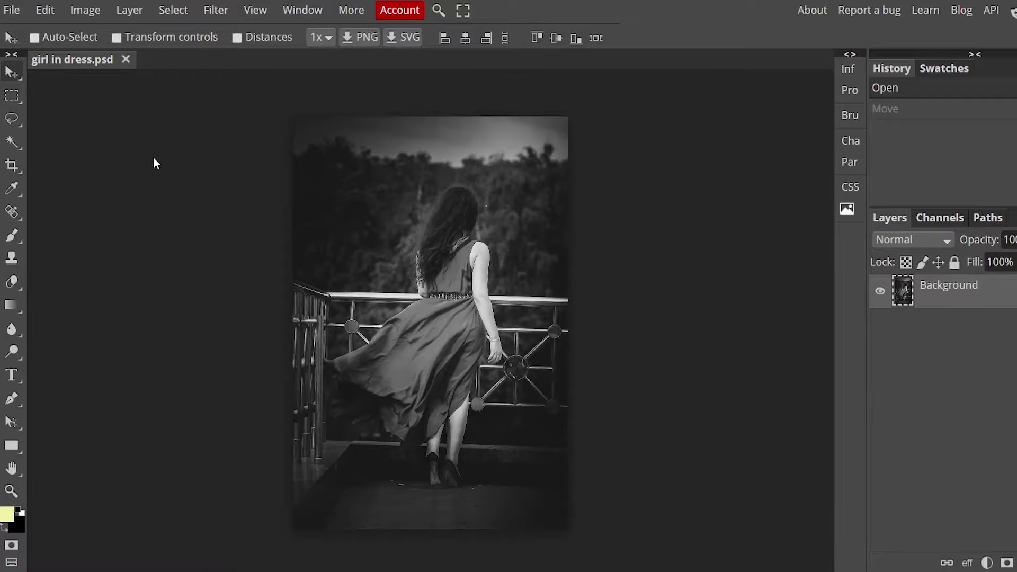
- Try a rectangular selection around the girl's legs and drag its contents
click(12, 95)
drag(383, 163, 524, 347)
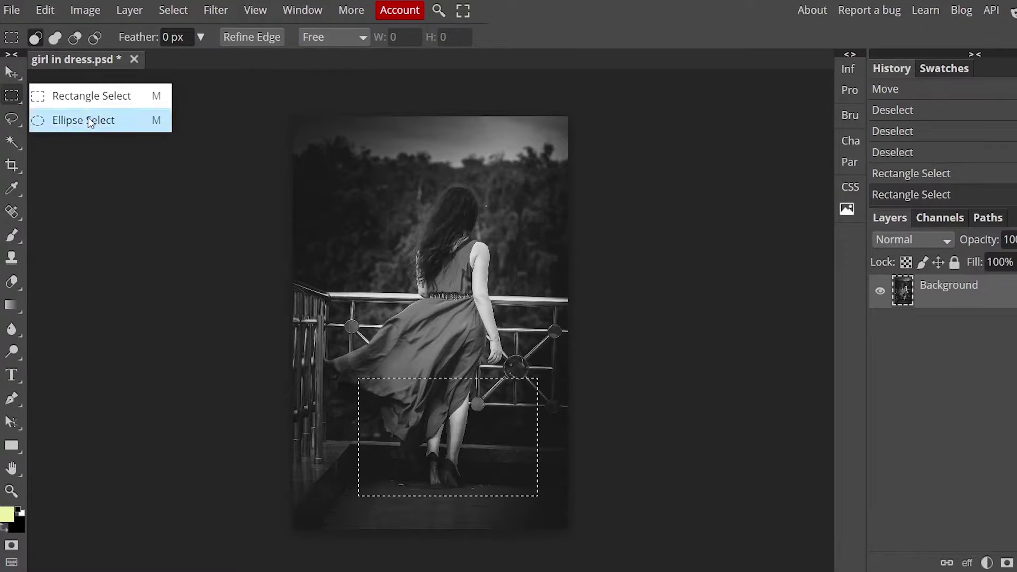
drag(466, 258, 331, 287)
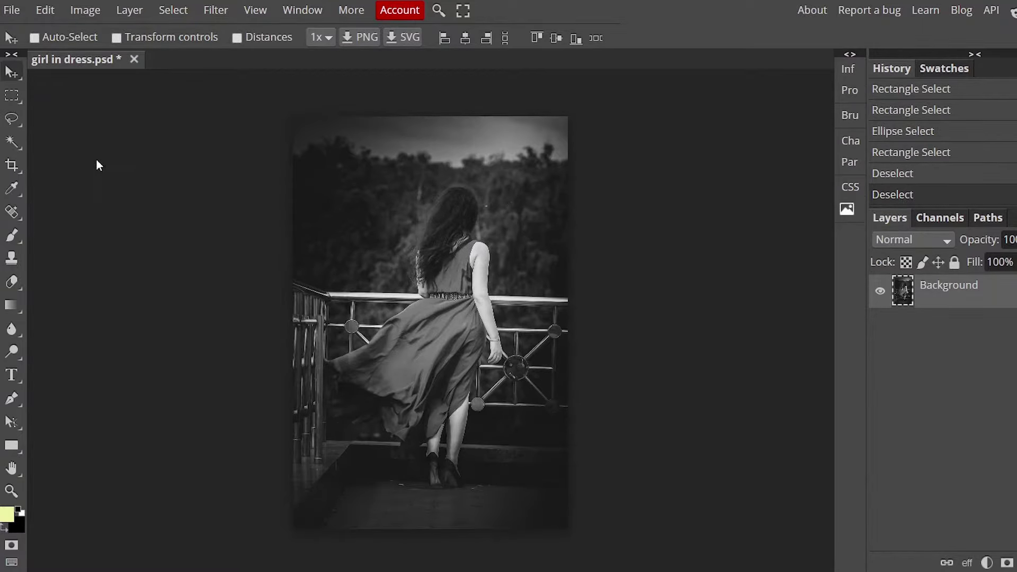
- Trace a Magnetic Lasso outline around the dress and close it
right_click(21, 125)
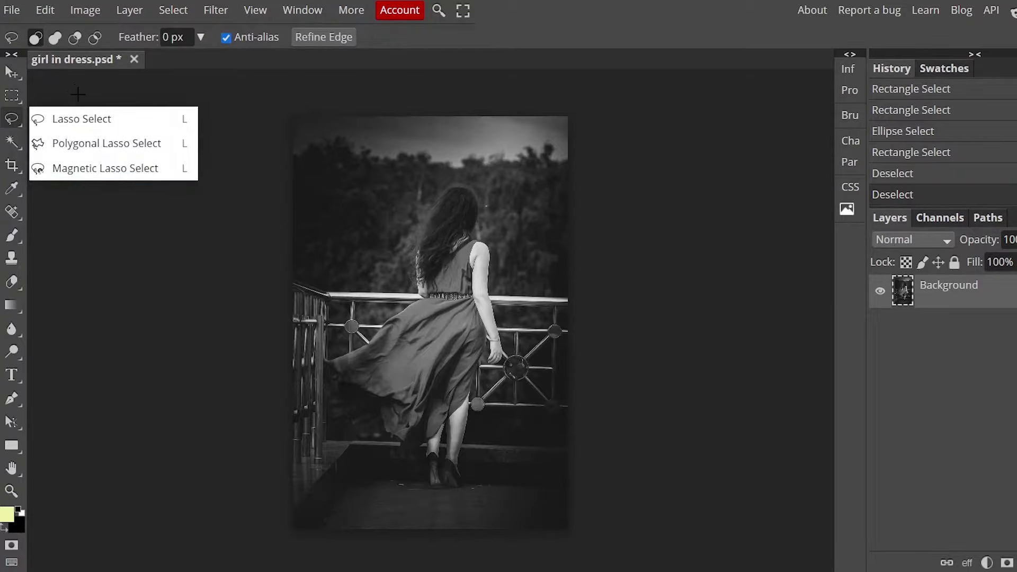
click(103, 170)
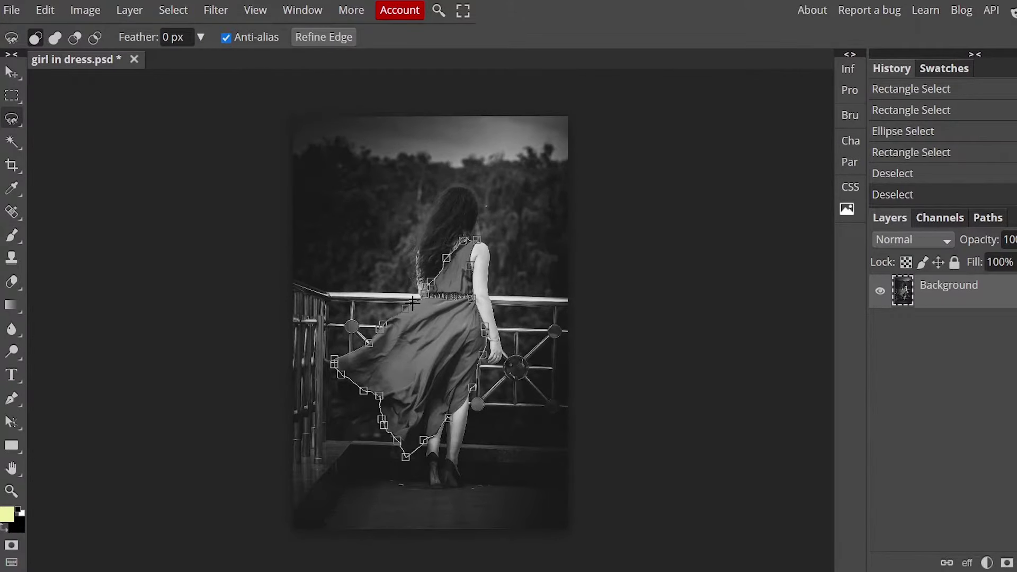
click(412, 302)
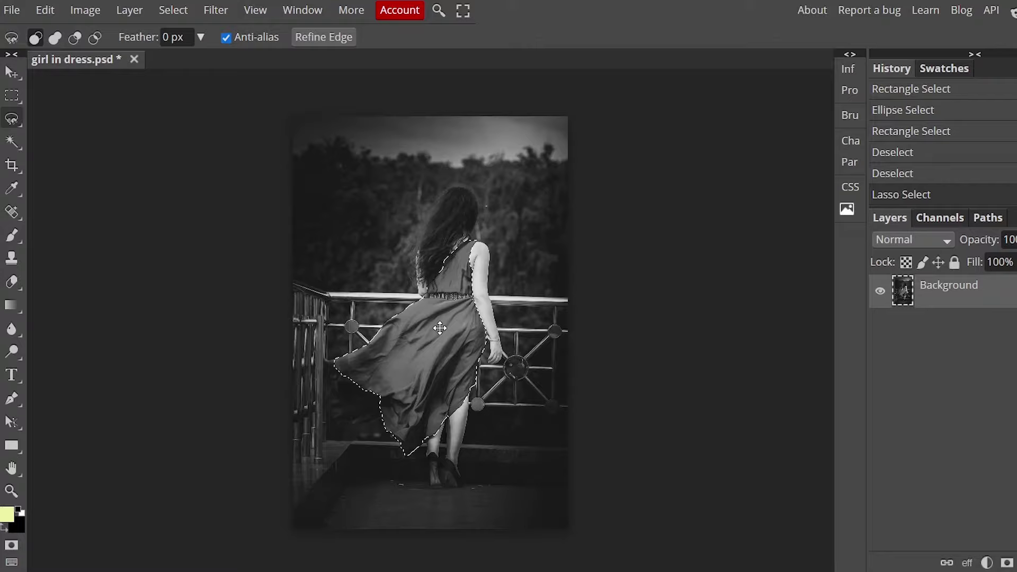
- Colorize the selected dress via Hue/Saturation with Hue 2 and Saturation 55
click(86, 10)
mouse_move(116, 33)
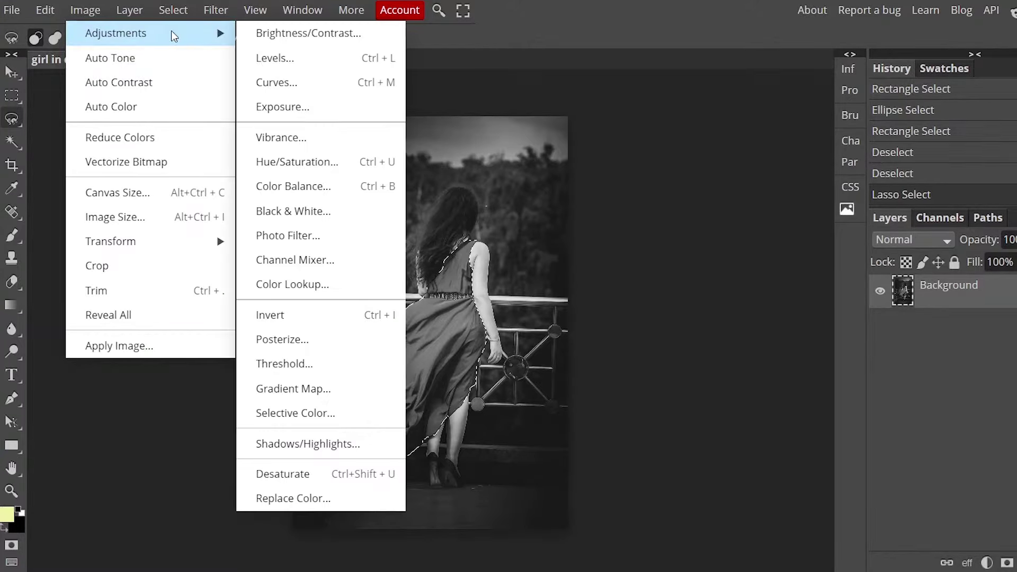
click(306, 161)
mouse_move(284, 132)
mouse_down()
mouse_move(723, 121)
mouse_move(766, 155)
mouse_up()
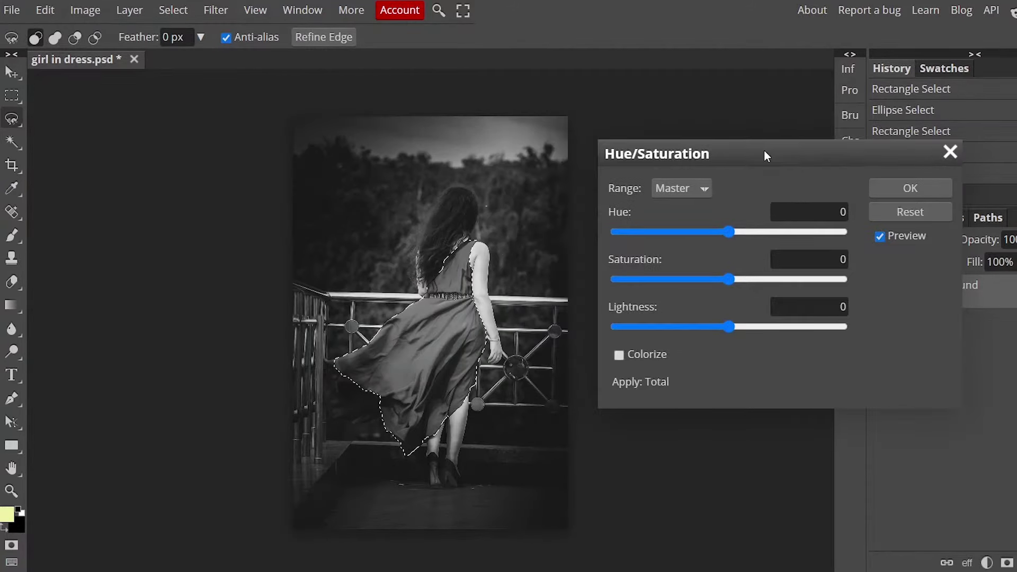
click(619, 355)
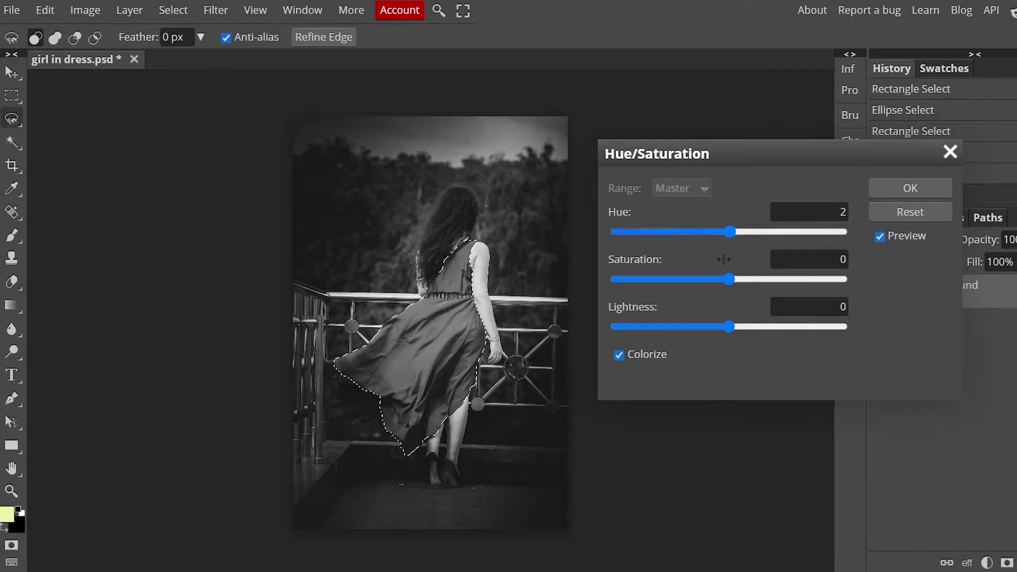
drag(727, 284, 791, 280)
mouse_move(730, 231)
mouse_down()
mouse_move(751, 222)
mouse_move(724, 220)
mouse_up()
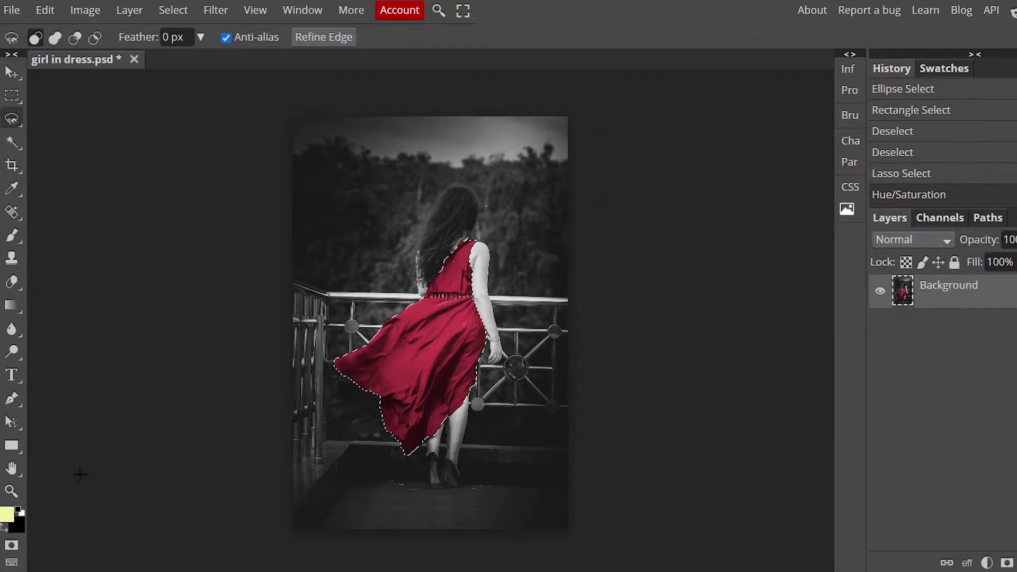
click(12, 468)
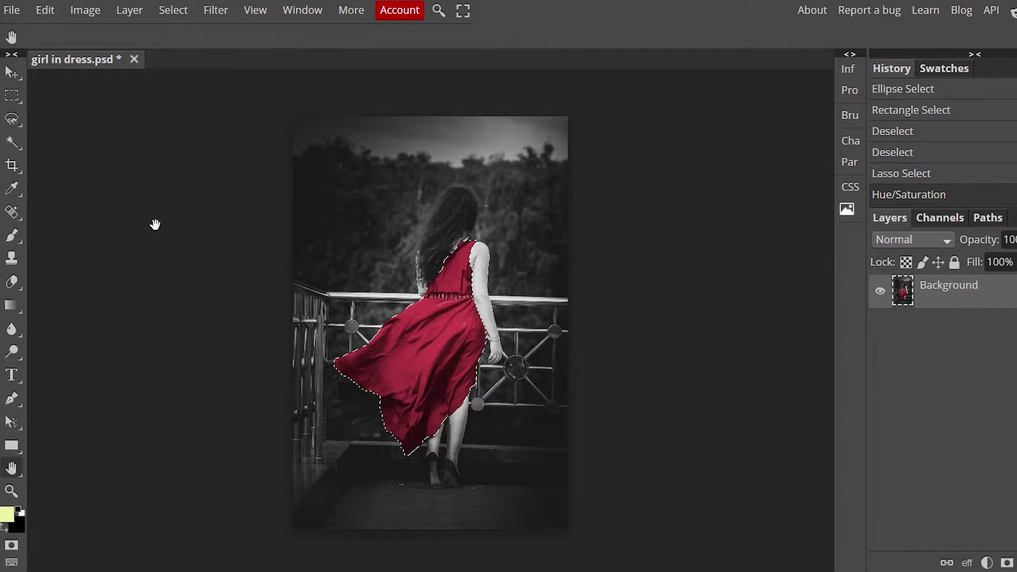
click(12, 142)
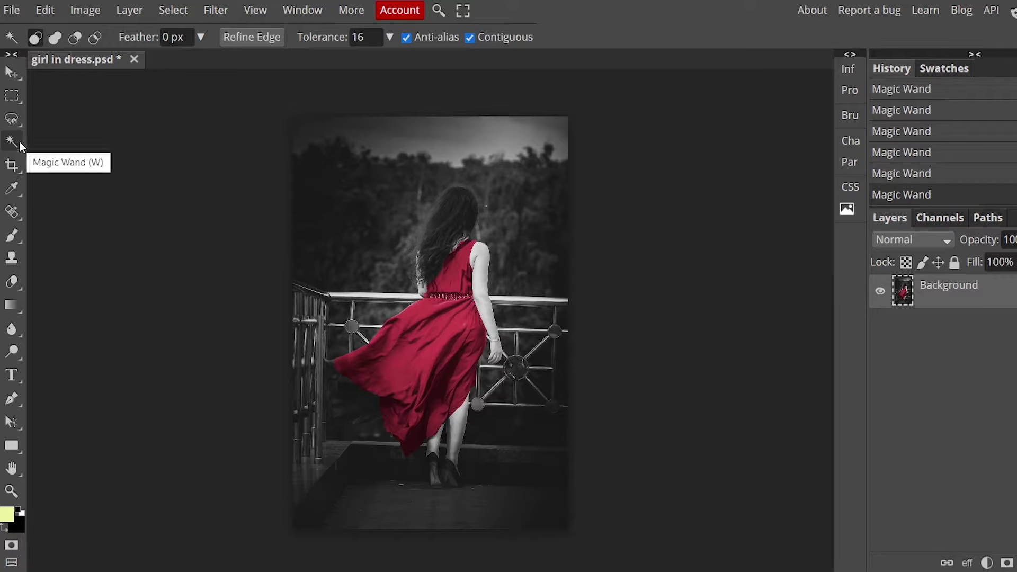
click(448, 221)
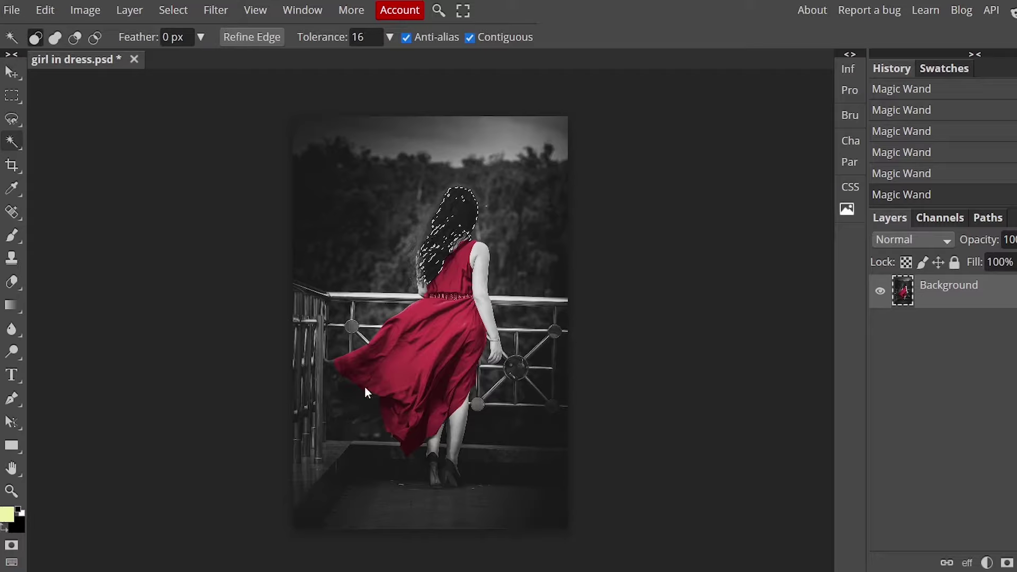
click(405, 368)
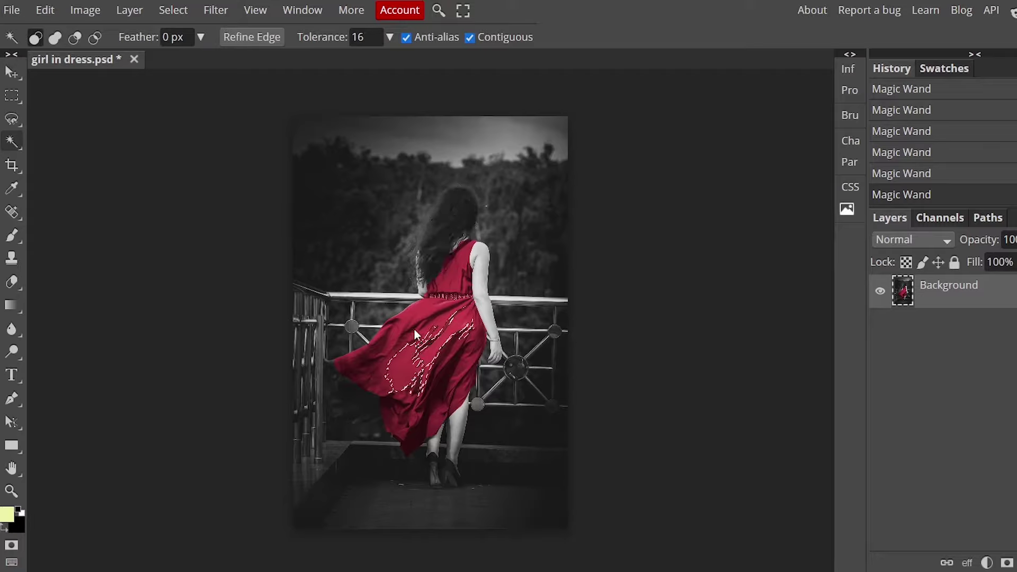
click(420, 316)
click(371, 364)
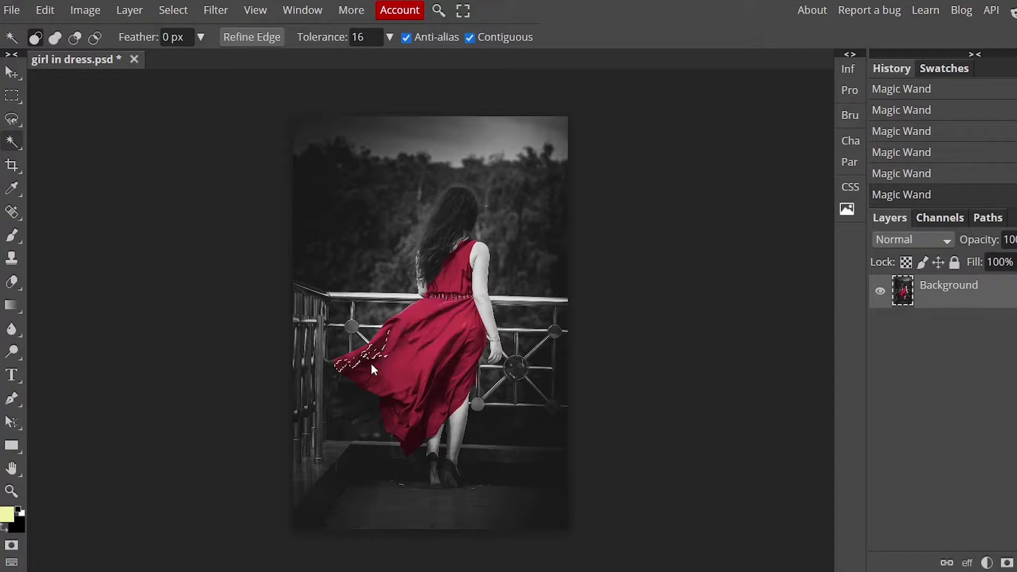
click(391, 385)
click(449, 380)
key(ctrl+d)
key(v)
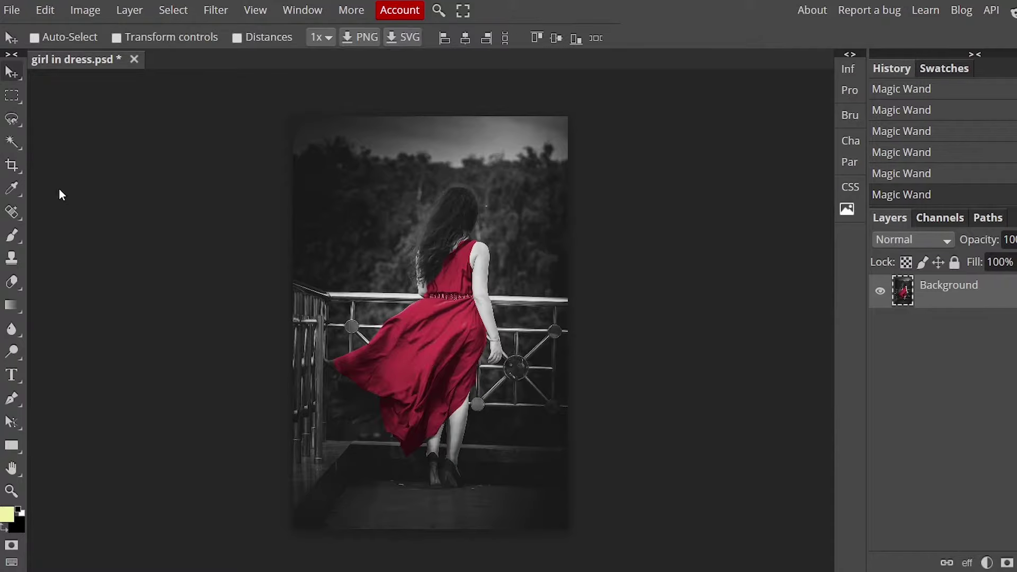
- Crop the photo to a tighter frame around the girl, about 1092 × 1593 px
click(12, 166)
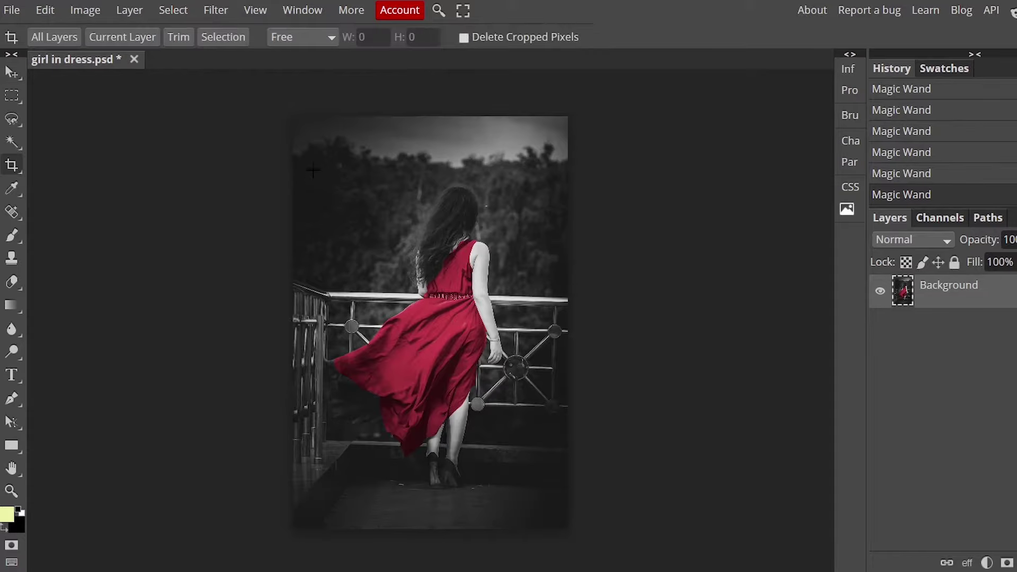
mouse_move(305, 151)
mouse_down()
mouse_move(399, 340)
mouse_move(555, 506)
mouse_up()
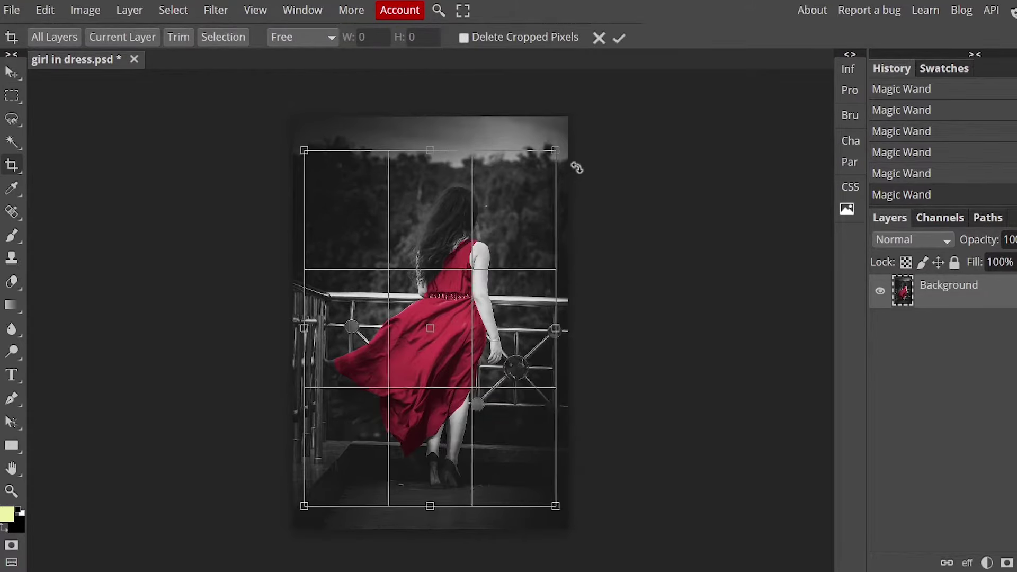
click(621, 37)
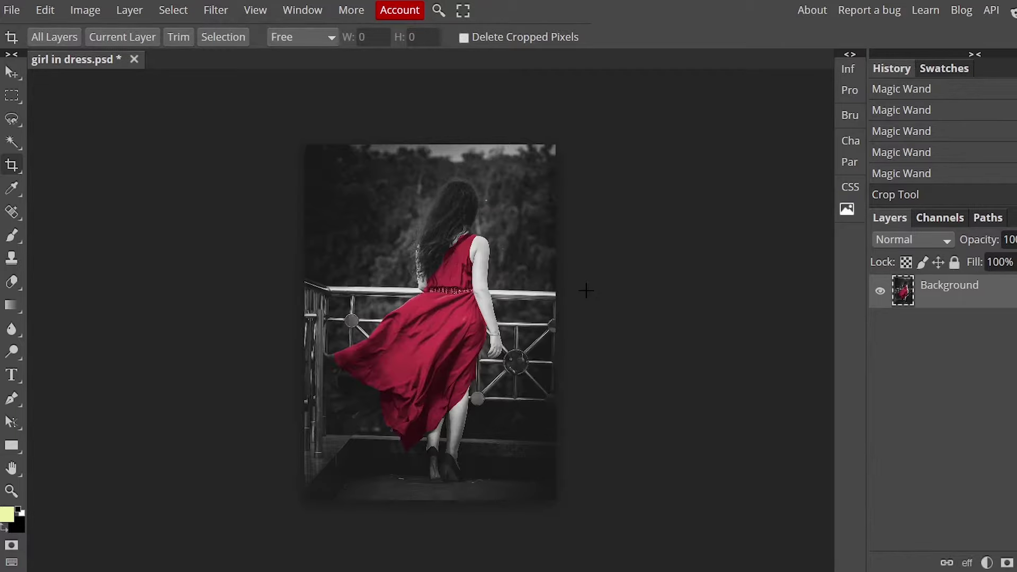
- Open blue-4145659_1280 from disk in a new tab
key(v)
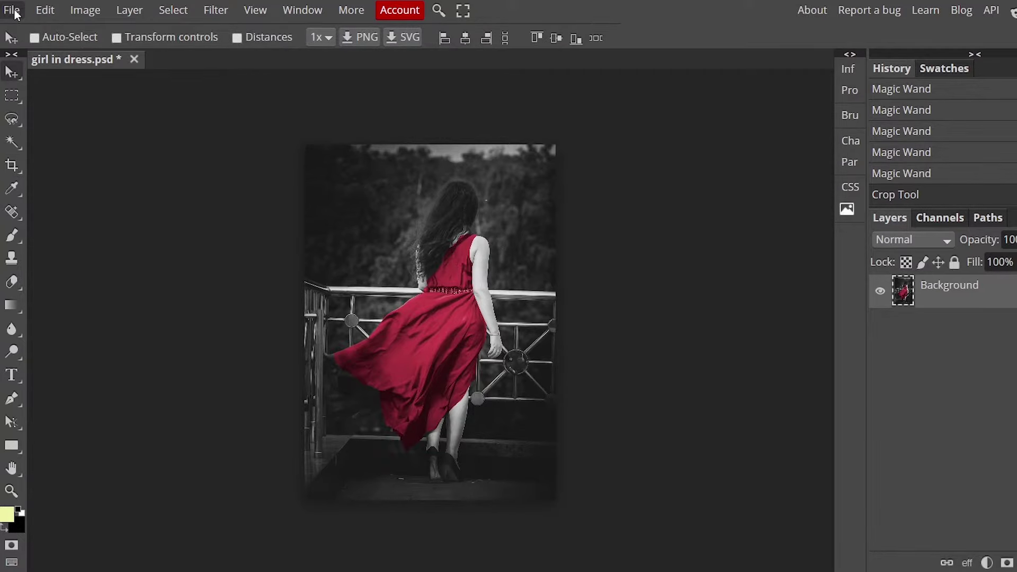
click(12, 11)
click(27, 57)
click(182, 55)
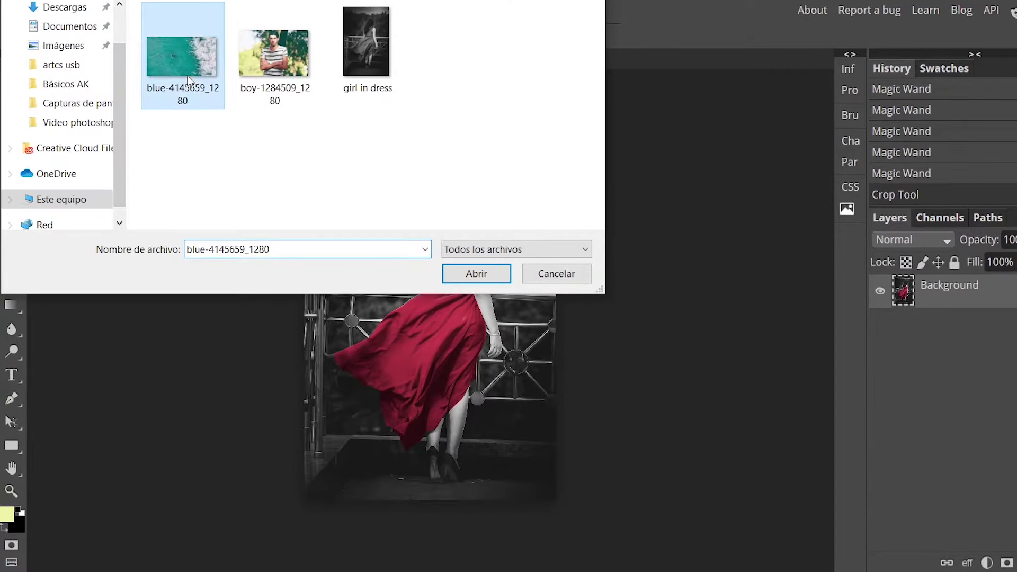
click(503, 279)
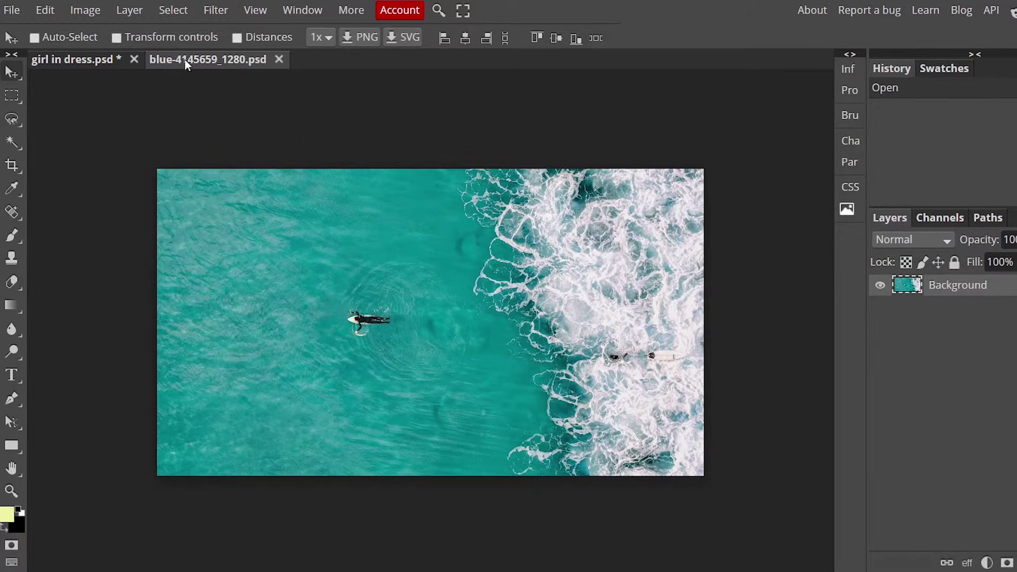
- Compare both tabs, zoom in on the surfers, then fit the surf photo on screen
click(67, 63)
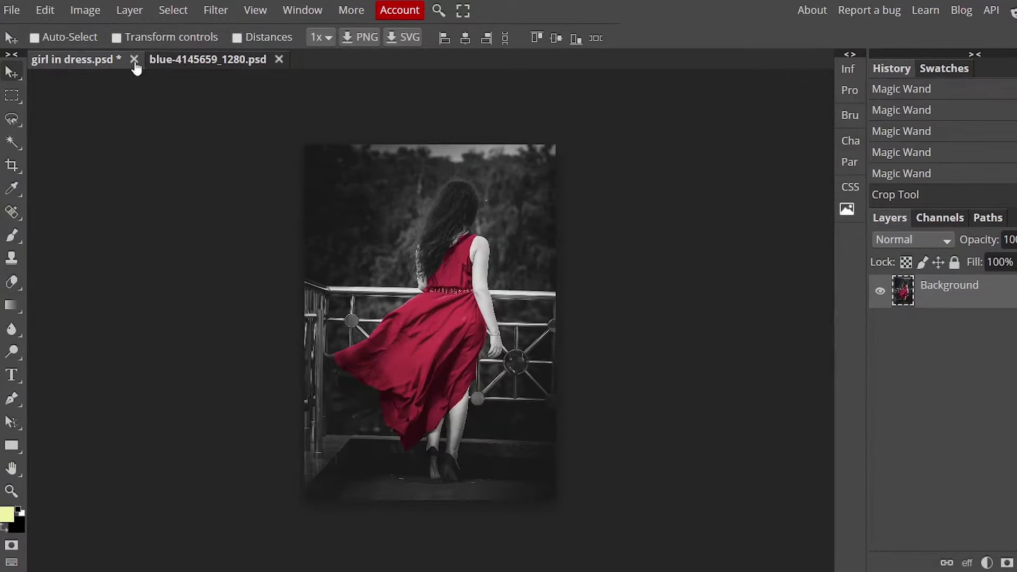
click(176, 64)
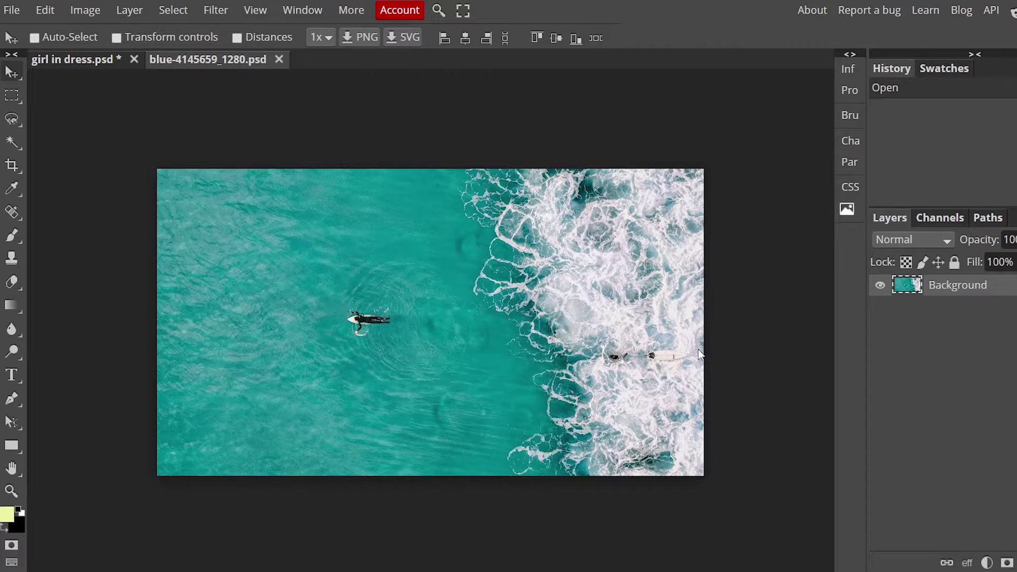
click(11, 492)
click(668, 363)
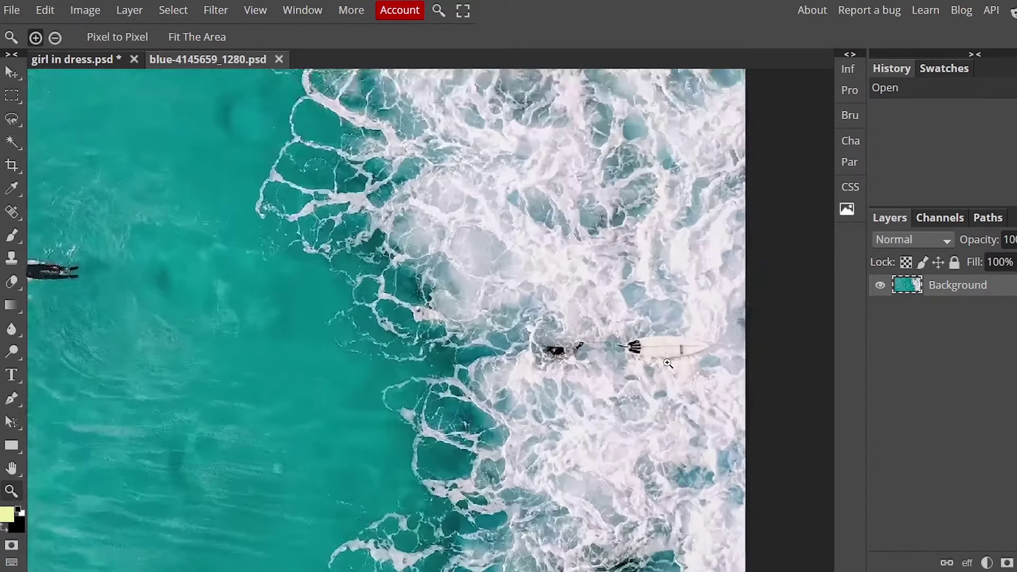
click(668, 363)
key(ctrl+0)
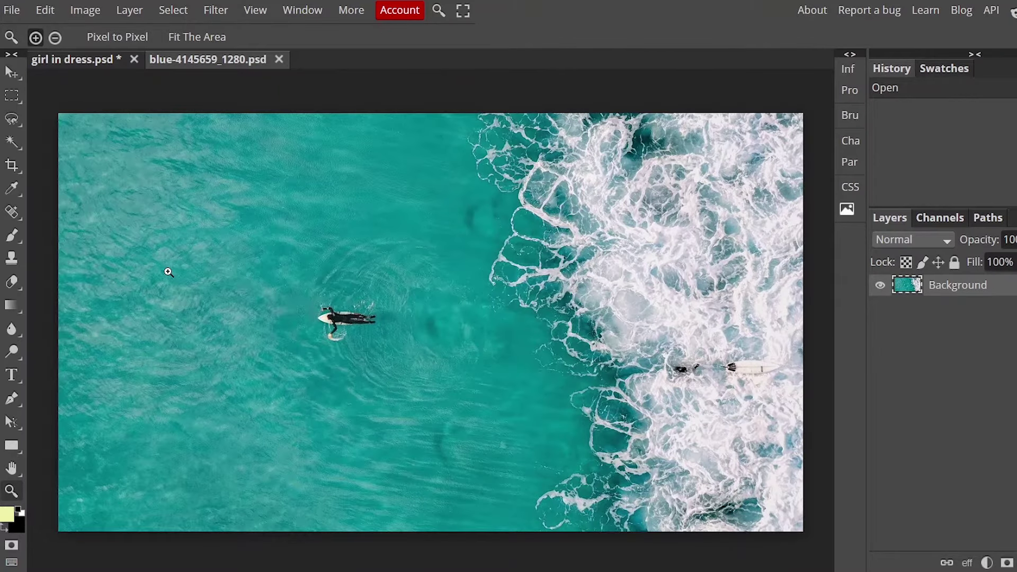
click(12, 258)
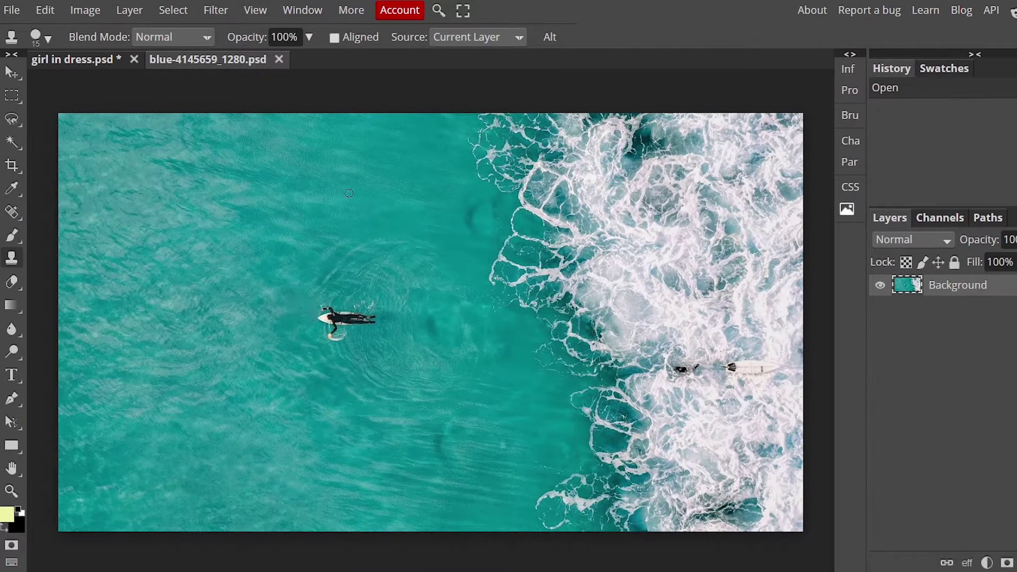
- Set the Clone Stamp brush size to 34 px
click(36, 38)
drag(73, 81, 122, 81)
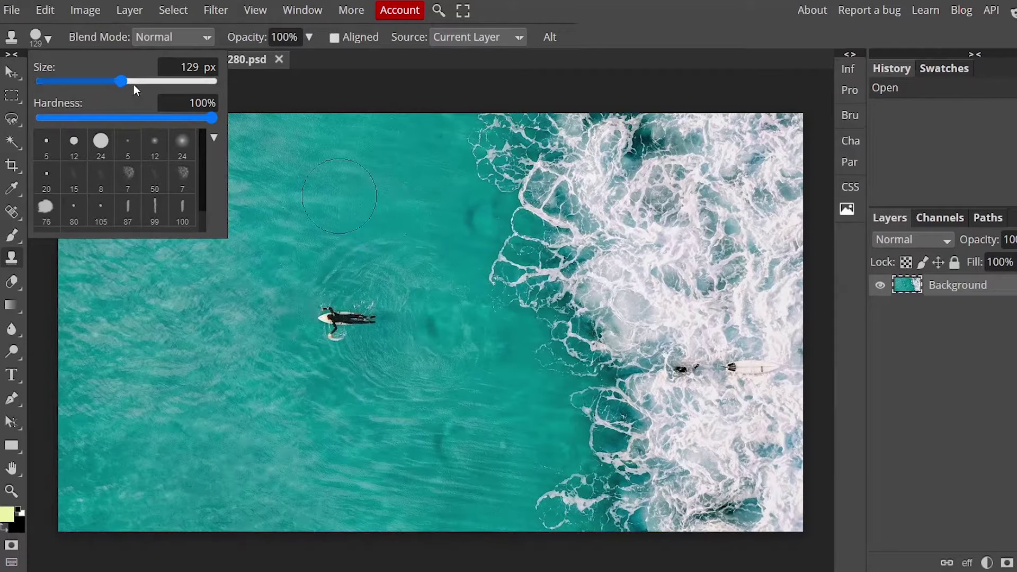
drag(122, 81, 84, 81)
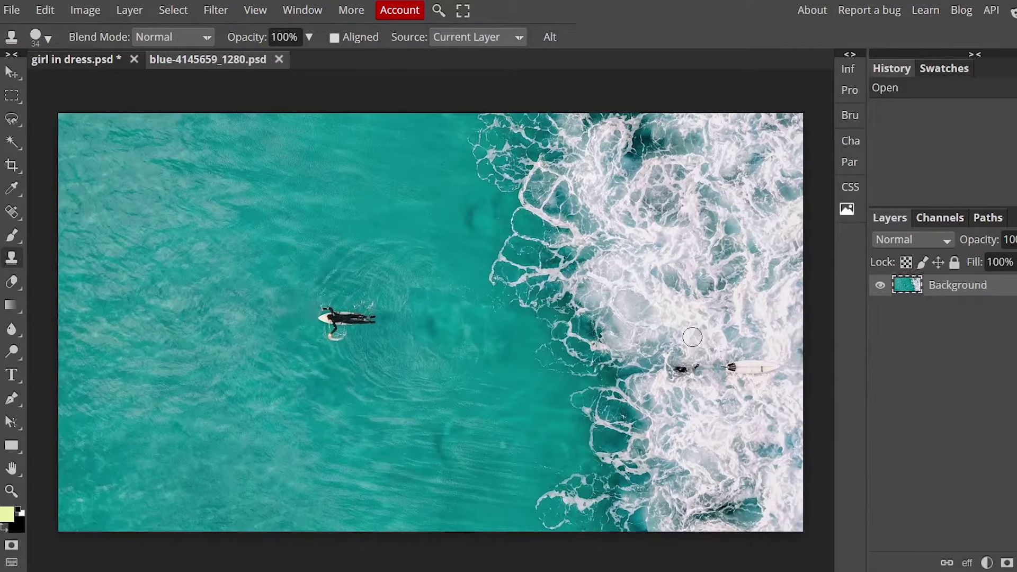
- Sample nearby foam and clone it over the right-hand surfer until covered
click(692, 338)
alt+click(693, 341)
drag(668, 367, 694, 370)
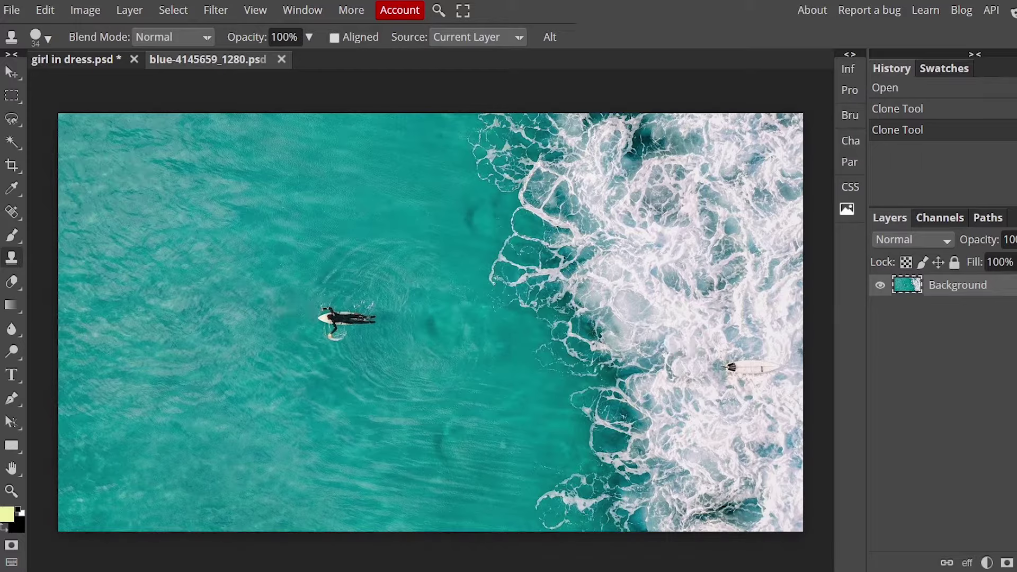
click(679, 364)
click(681, 368)
click(728, 367)
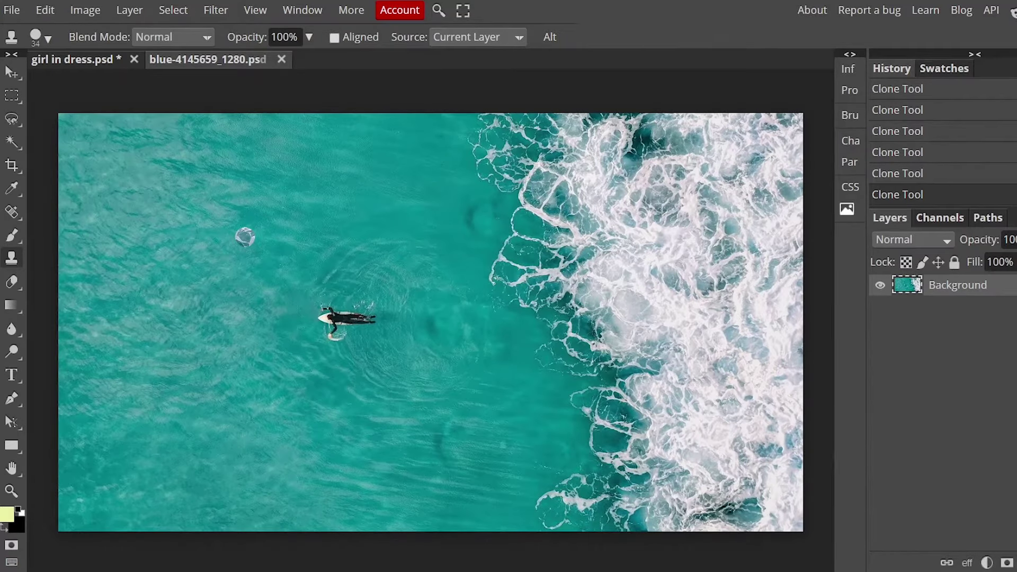
double_click(12, 491)
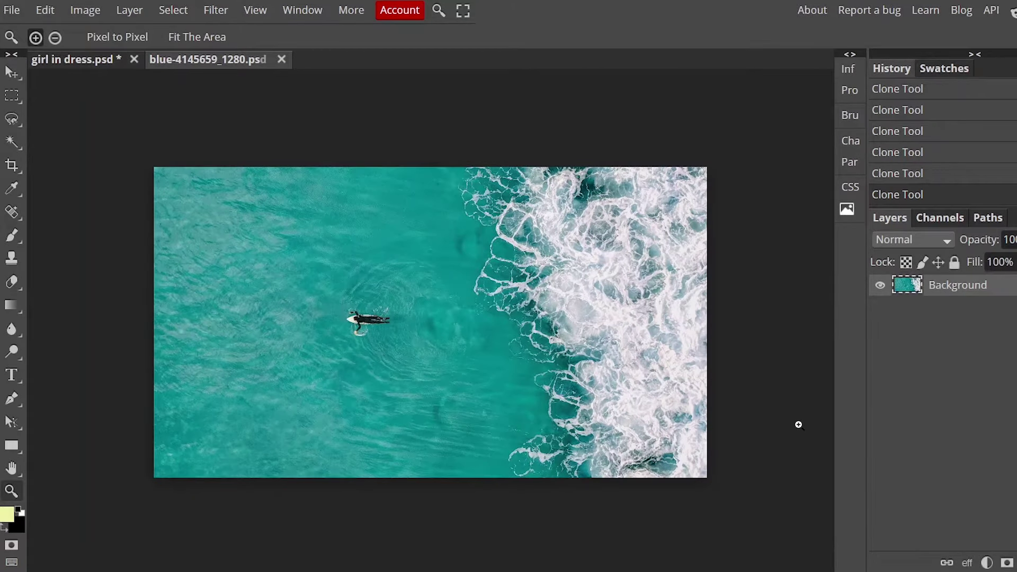
key(ctrl+plus)
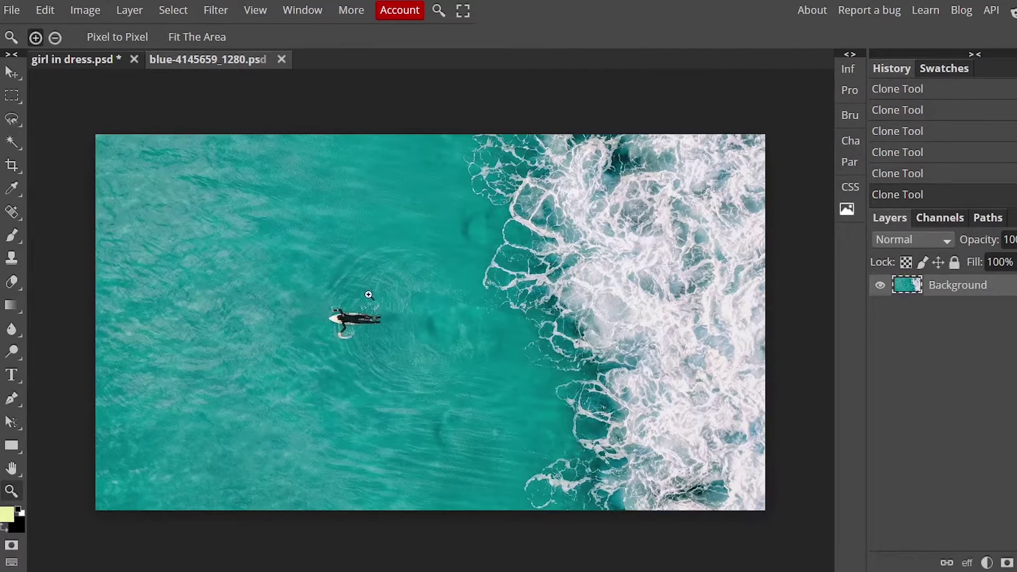
- Patch out the surfer in the calm water using nearby clean water, then deselect
click(23, 219)
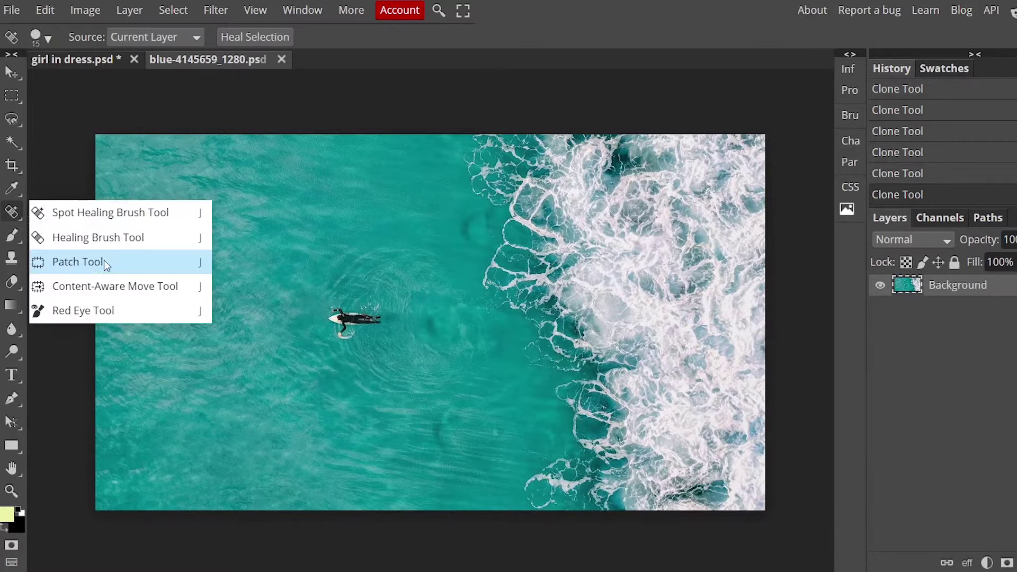
click(45, 262)
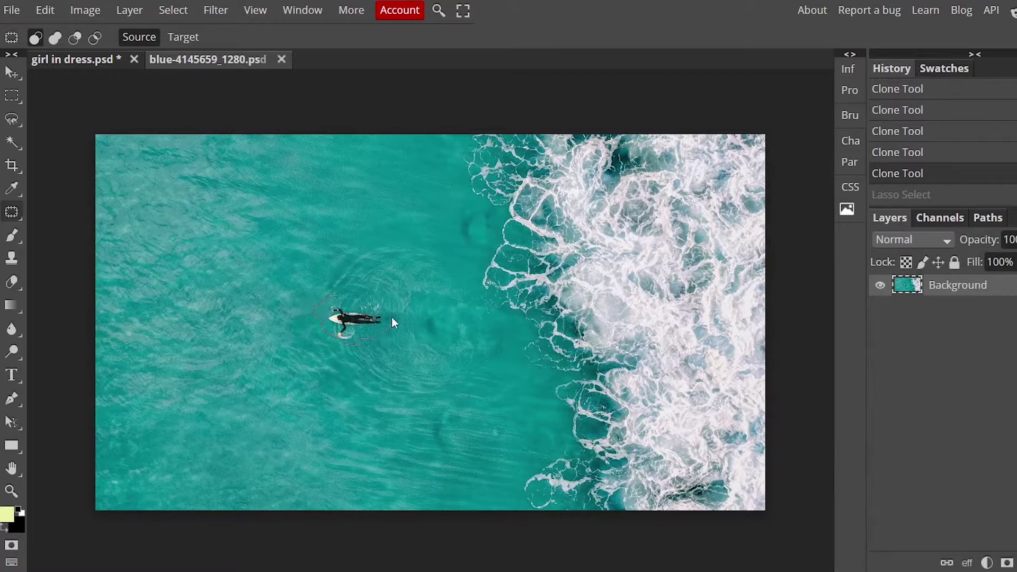
drag(392, 318, 393, 318)
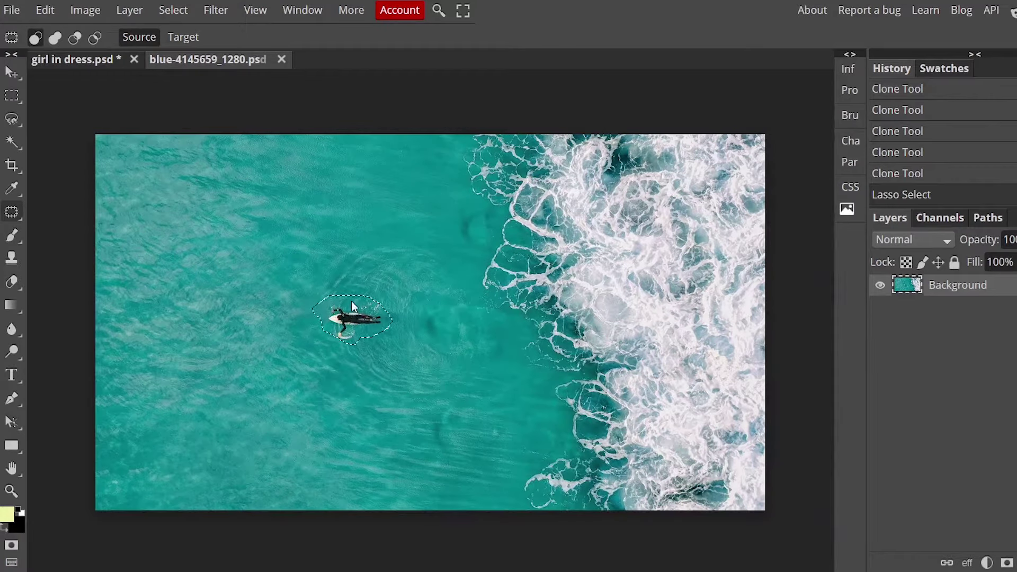
drag(347, 298, 357, 358)
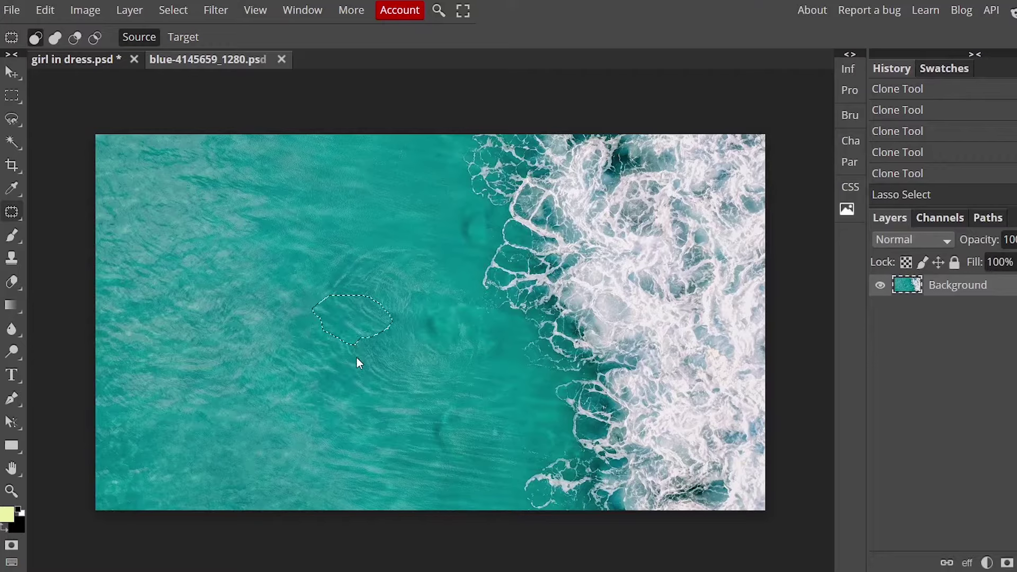
drag(356, 358, 376, 363)
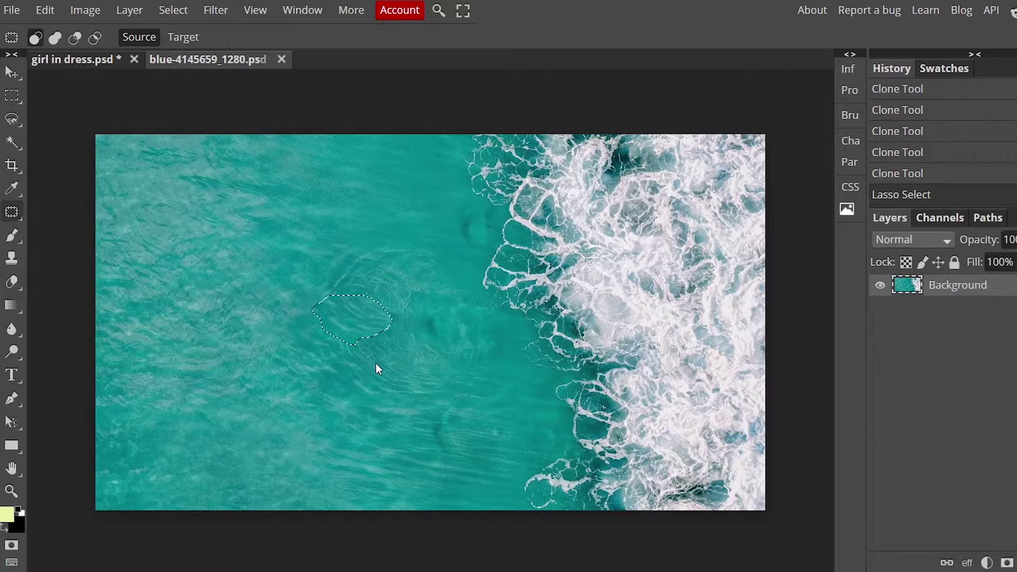
key(ctrl+d)
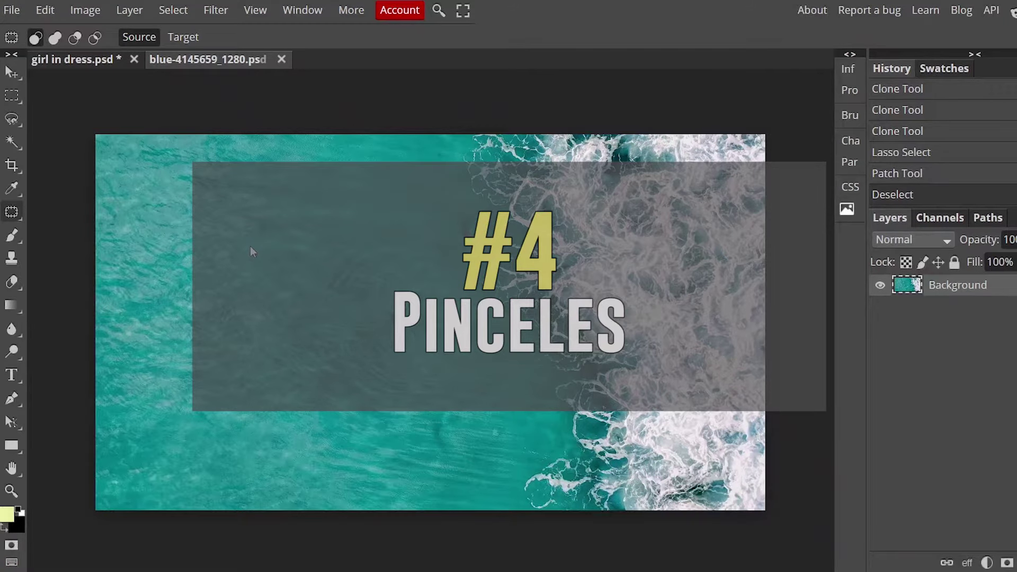
- Paint two pale yellow lines across the water, the second with 20% hardness
click(12, 235)
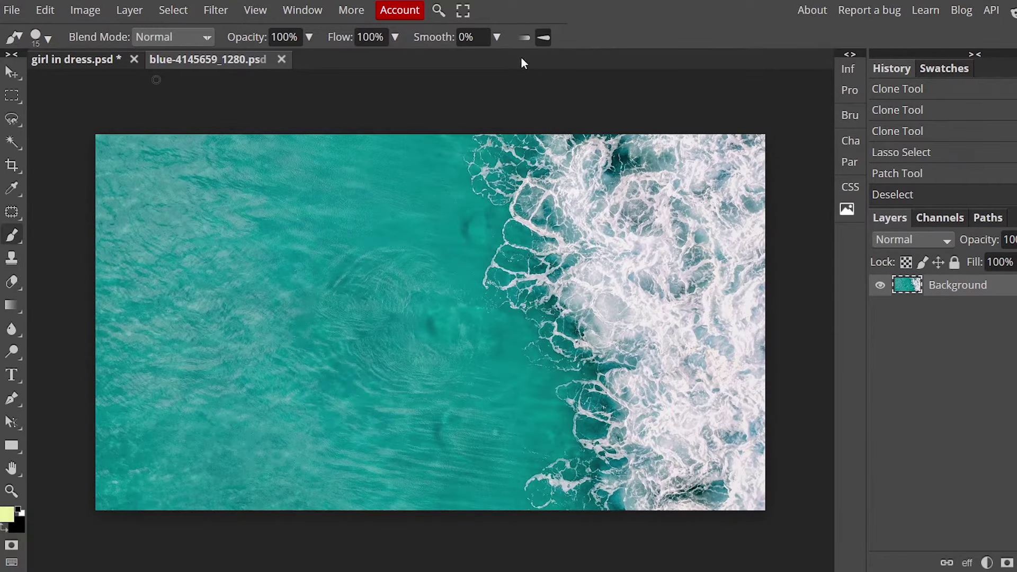
click(46, 38)
drag(66, 81, 86, 80)
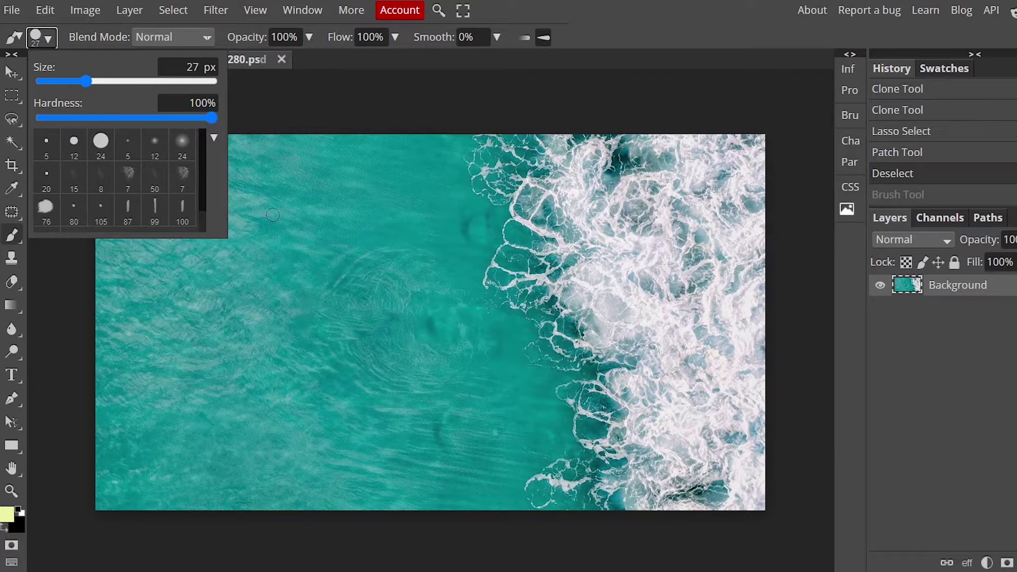
drag(270, 214, 455, 198)
click(42, 37)
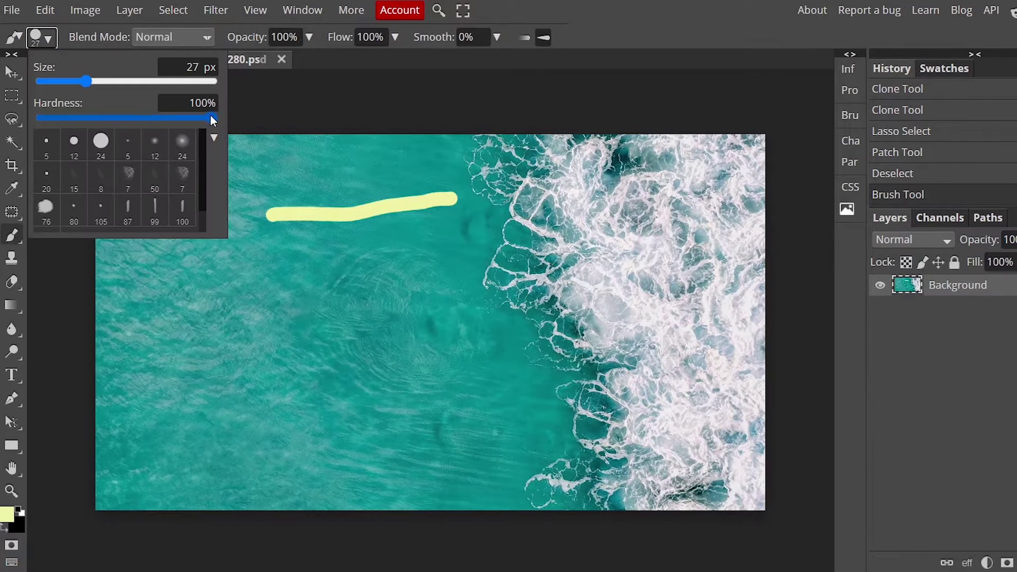
drag(211, 117, 75, 117)
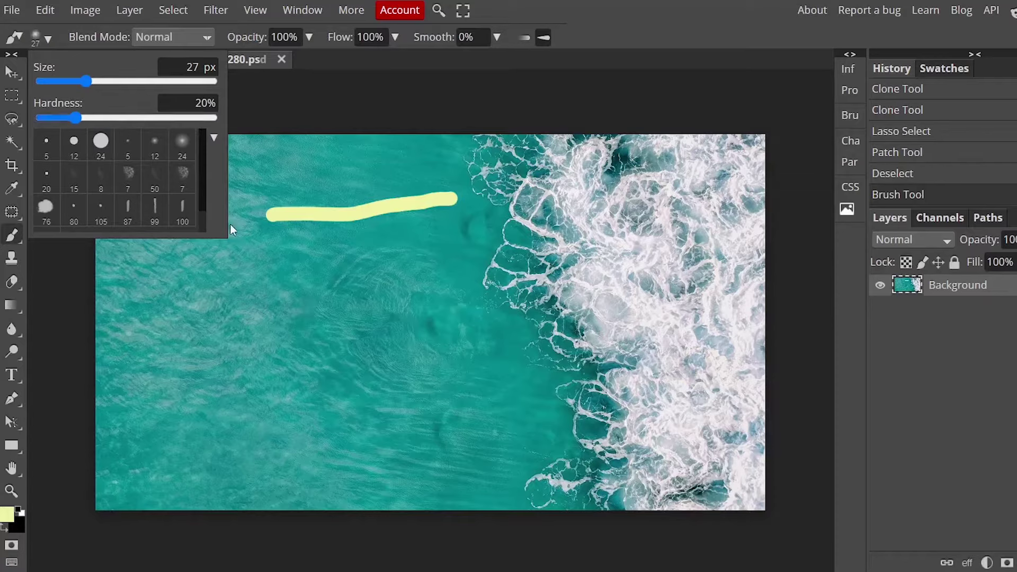
drag(270, 286, 527, 233)
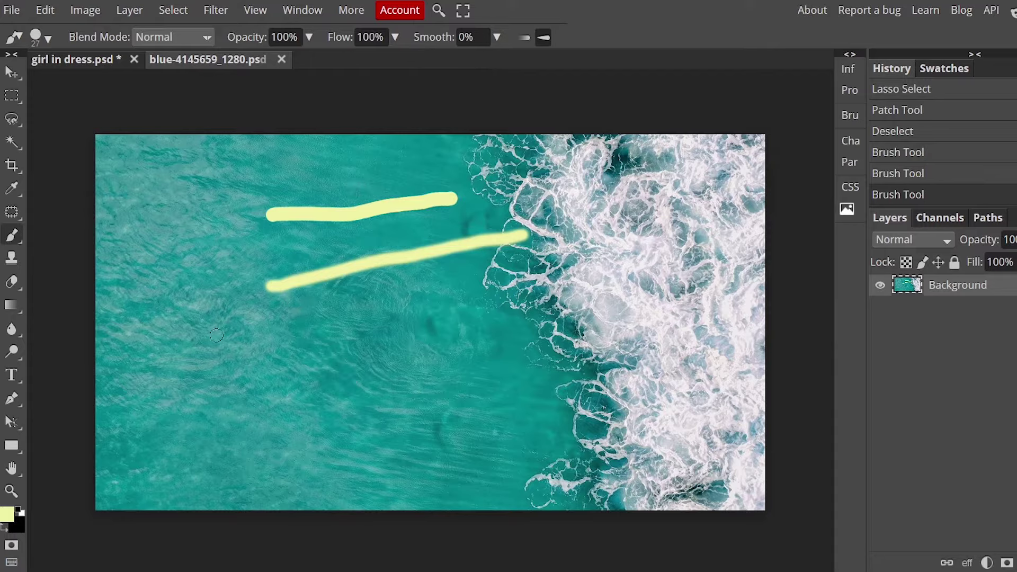
- Paint two letter A shapes, the second with Smooth raised to 59%
drag(222, 344, 172, 466)
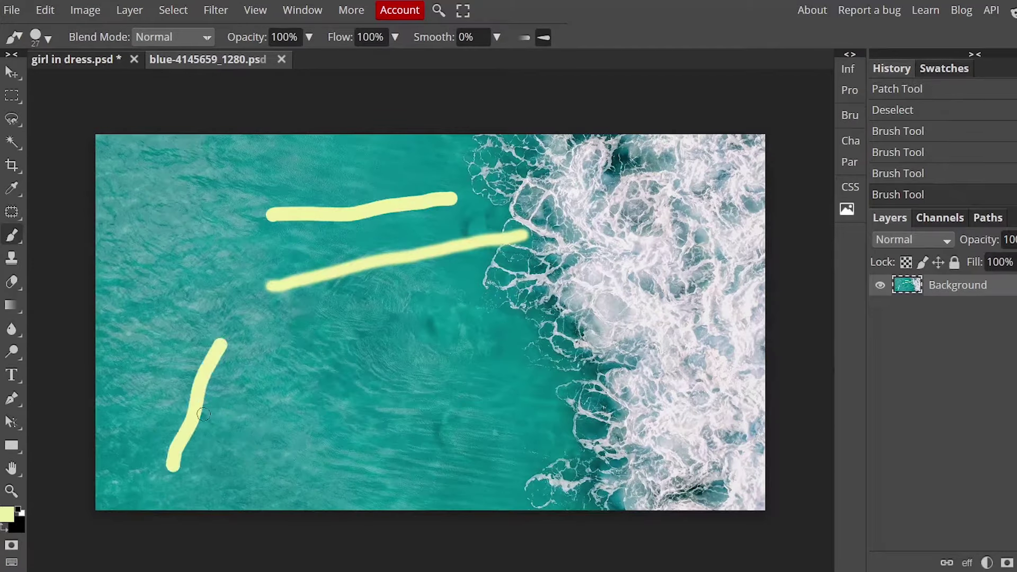
drag(228, 340, 254, 471)
drag(196, 414, 249, 413)
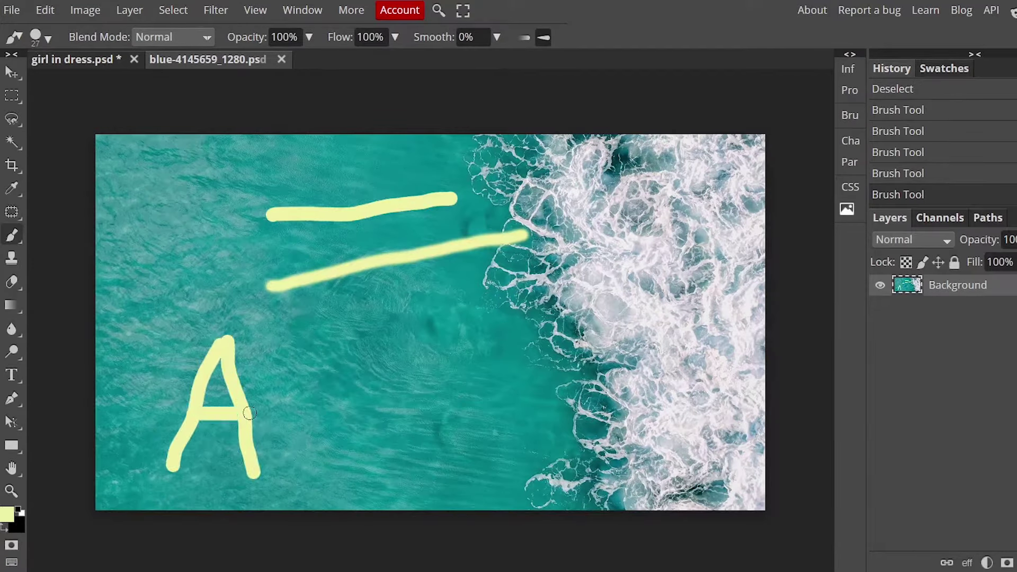
click(496, 37)
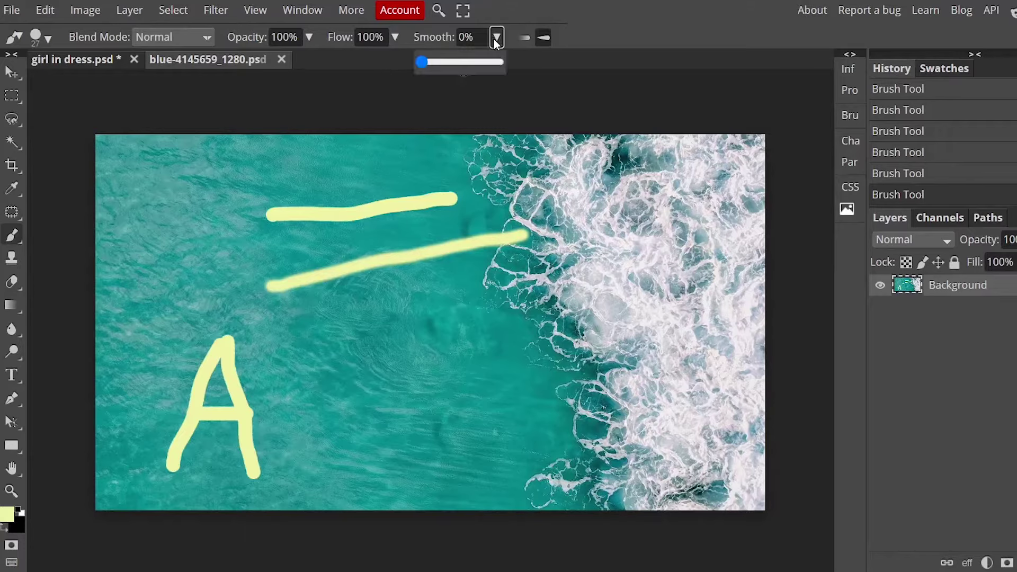
drag(421, 62, 466, 62)
drag(397, 328, 371, 463)
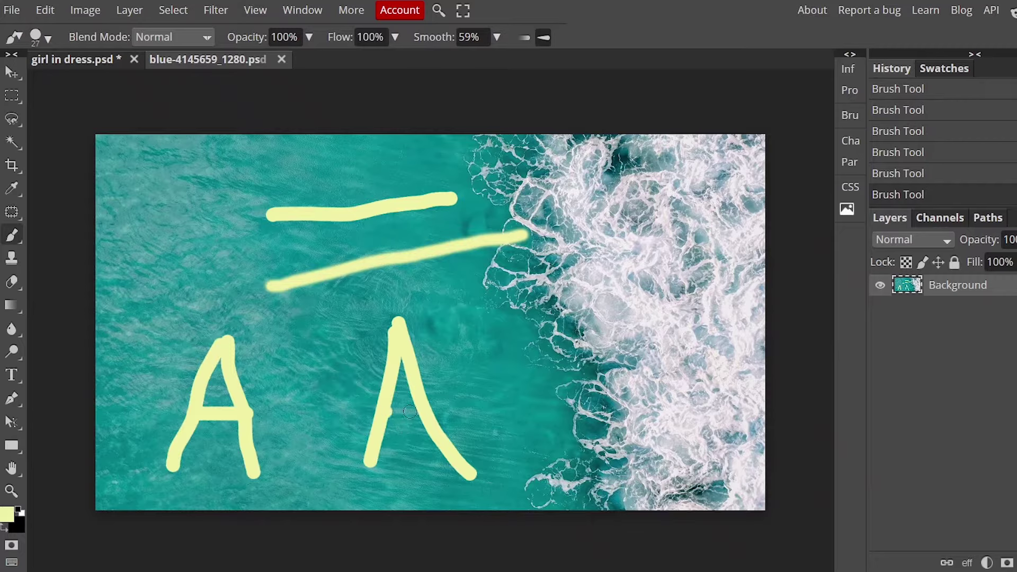
drag(385, 411, 424, 411)
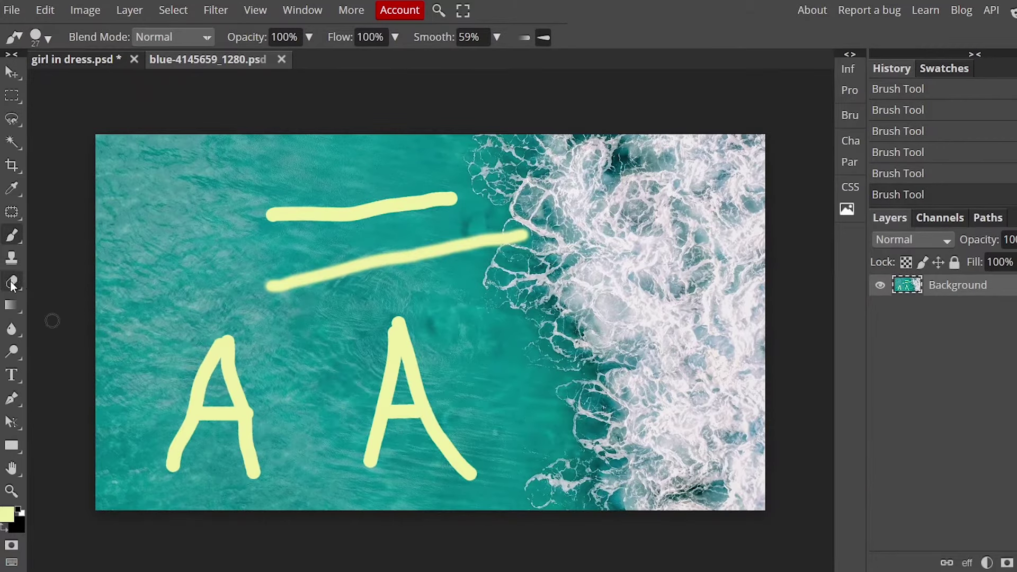
click(6, 516)
drag(202, 196, 274, 245)
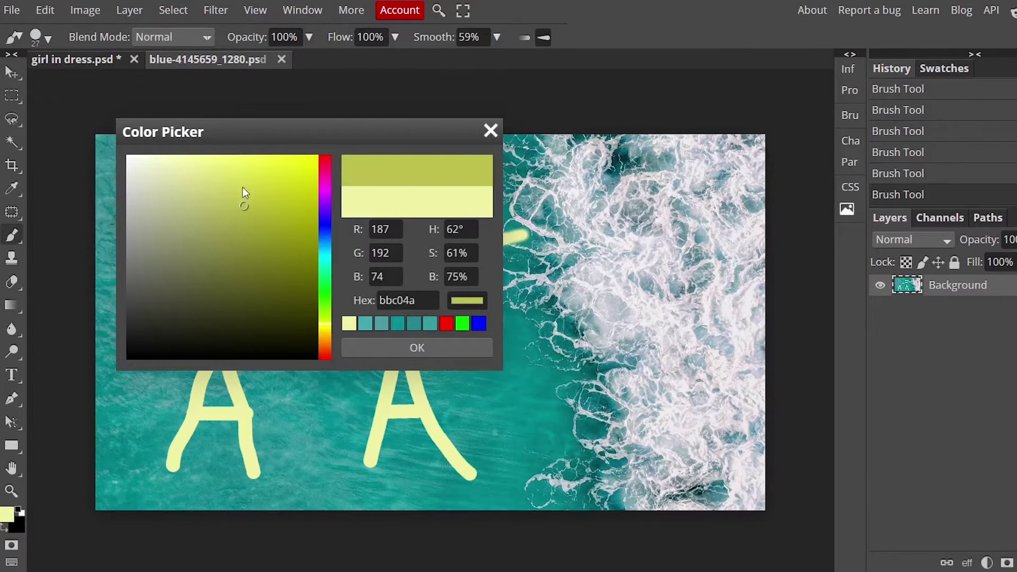
click(365, 324)
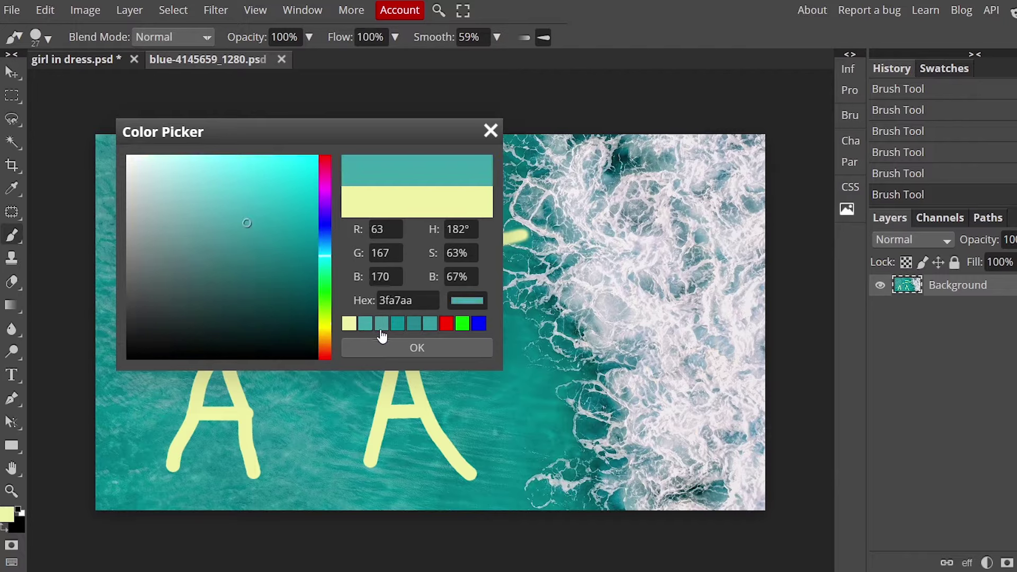
click(400, 346)
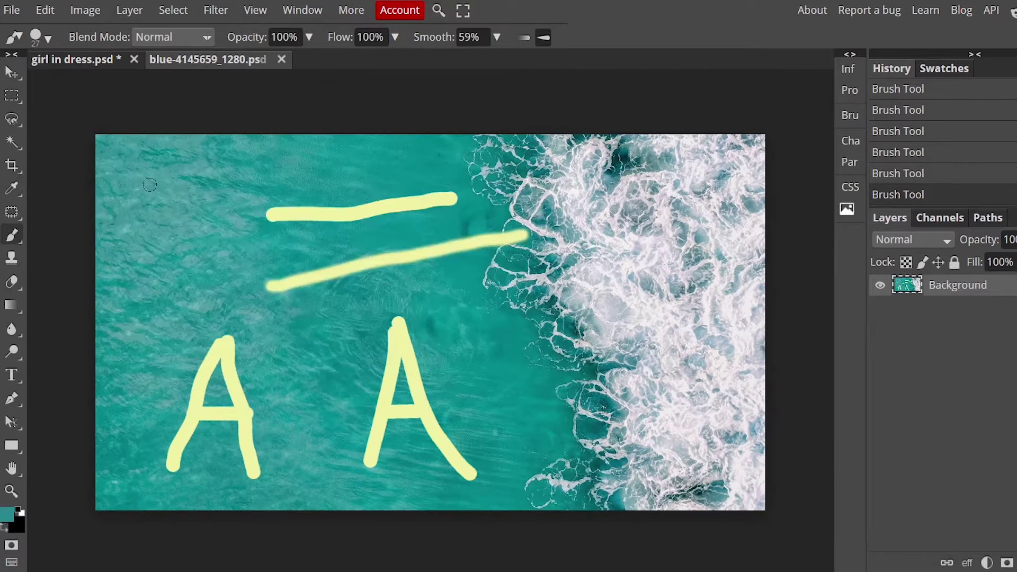
click(12, 188)
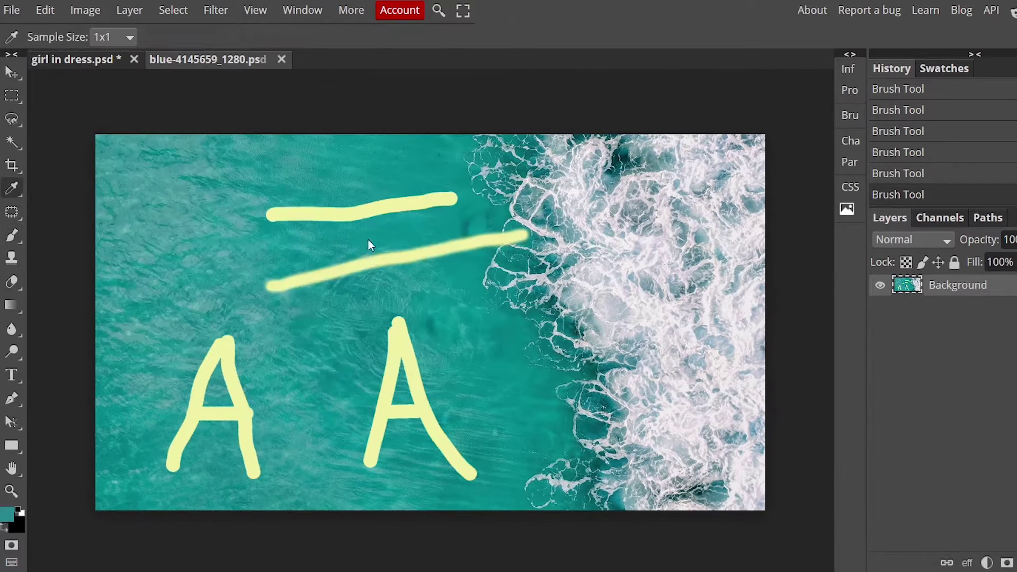
click(391, 204)
click(11, 305)
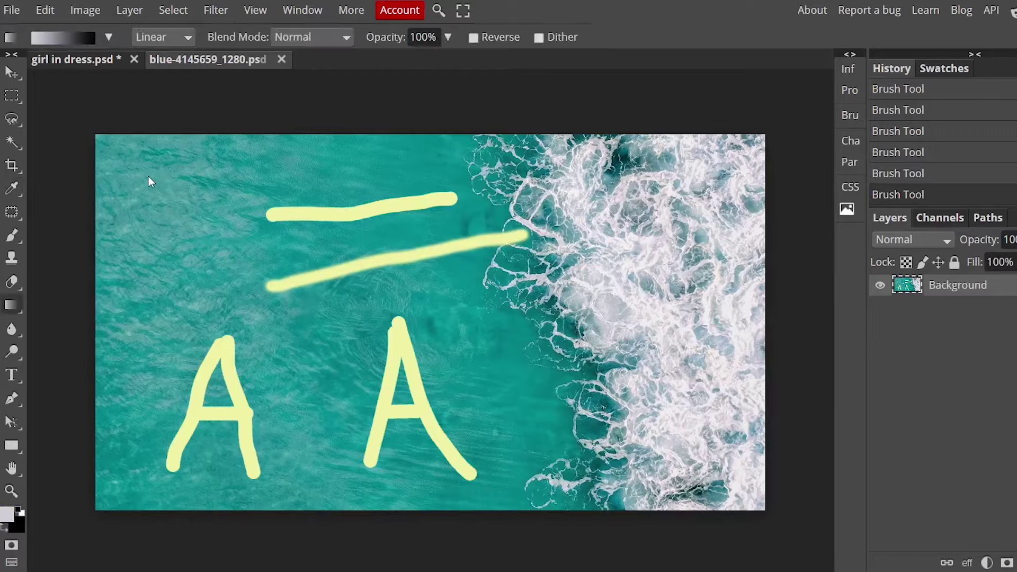
right_click(21, 317)
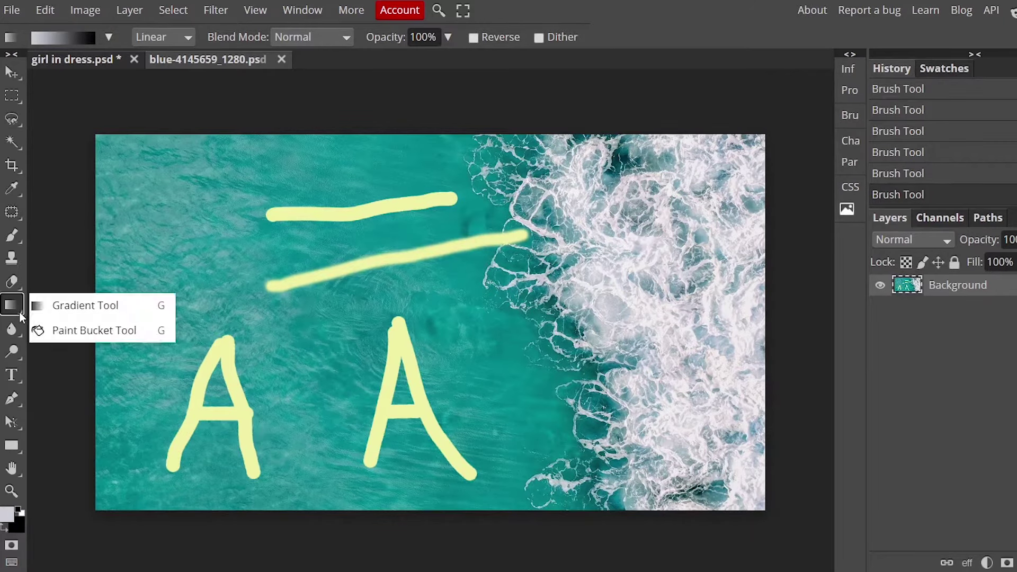
click(74, 331)
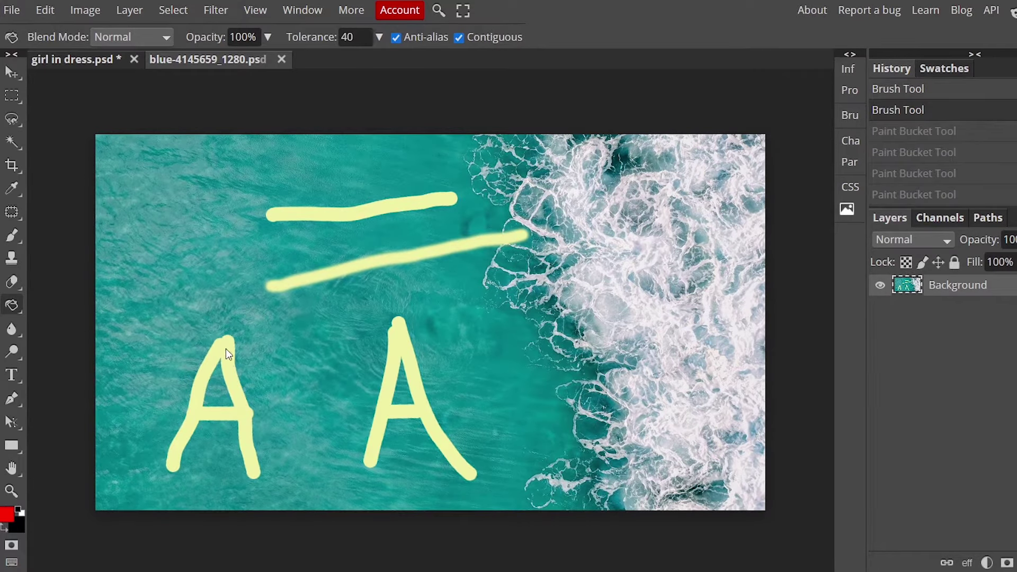
click(228, 354)
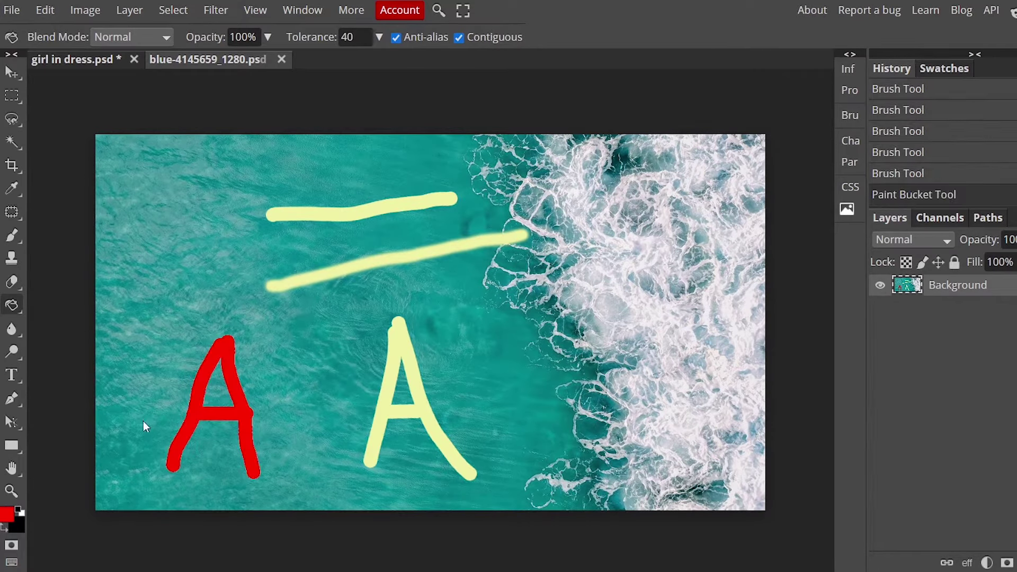
click(7, 512)
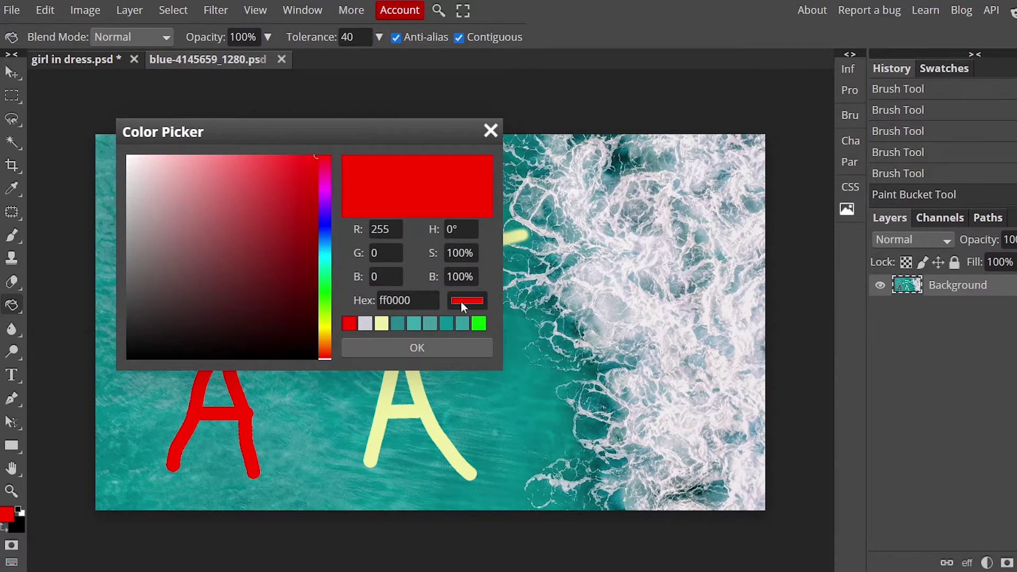
click(478, 324)
click(433, 348)
click(402, 340)
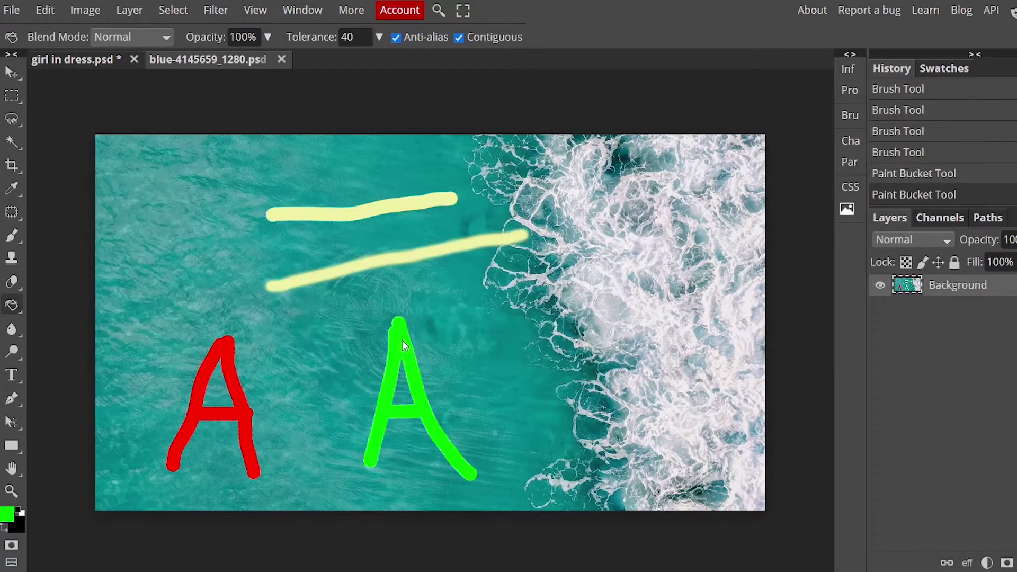
click(440, 249)
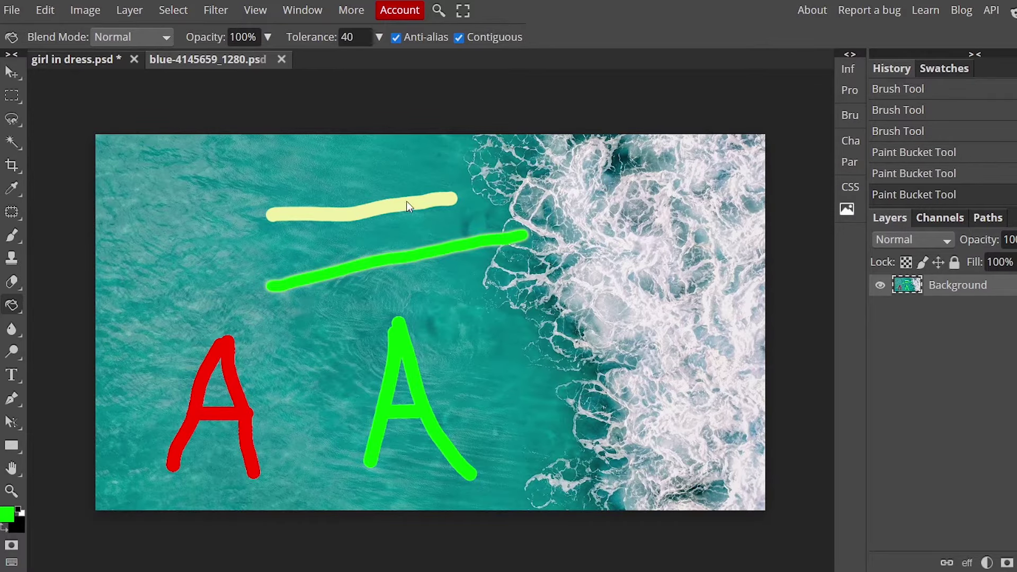
click(406, 202)
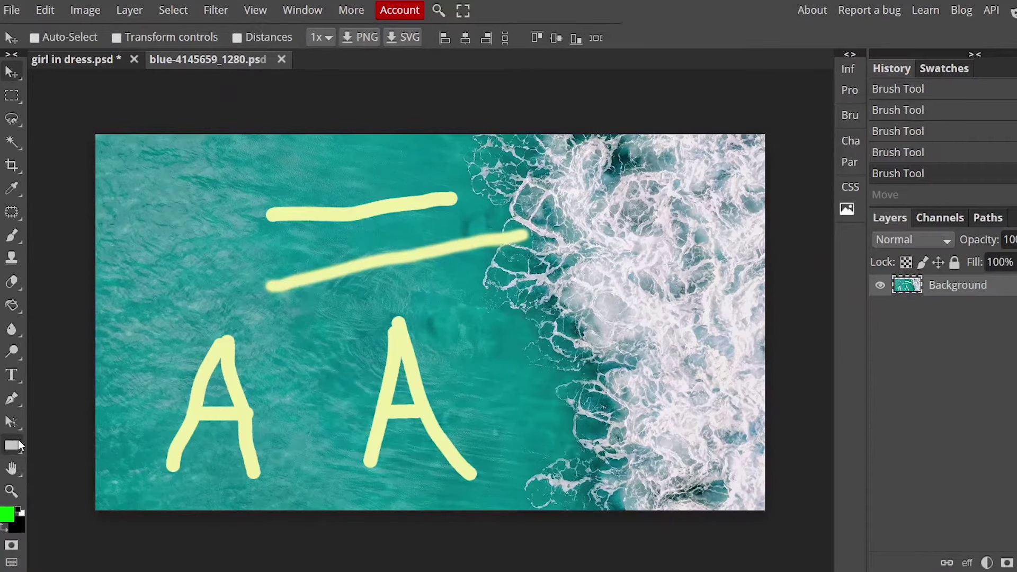
- Browse the shape tool types, draw a trial Pen path, and undo it
click(11, 445)
right_click(11, 444)
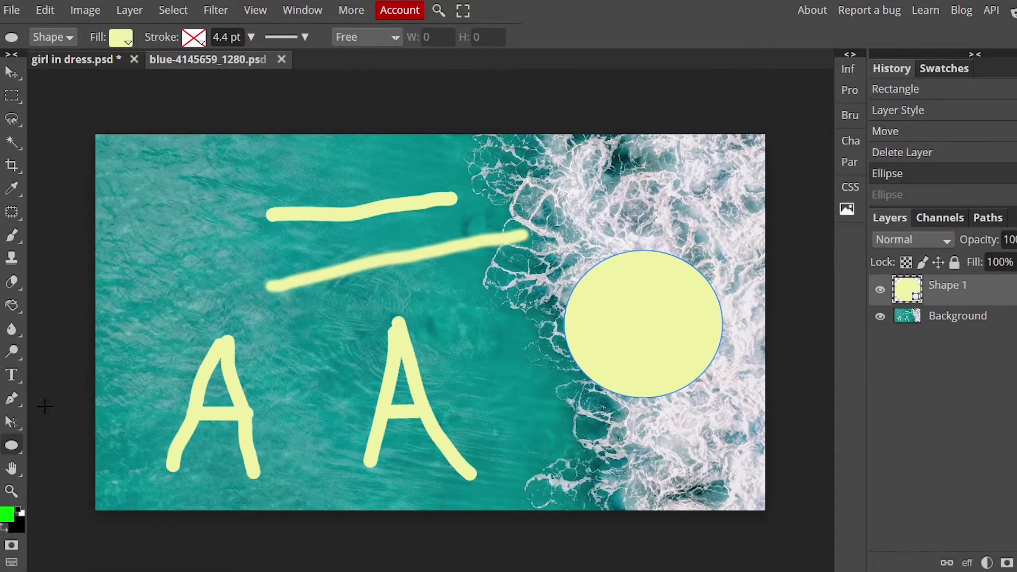
click(12, 398)
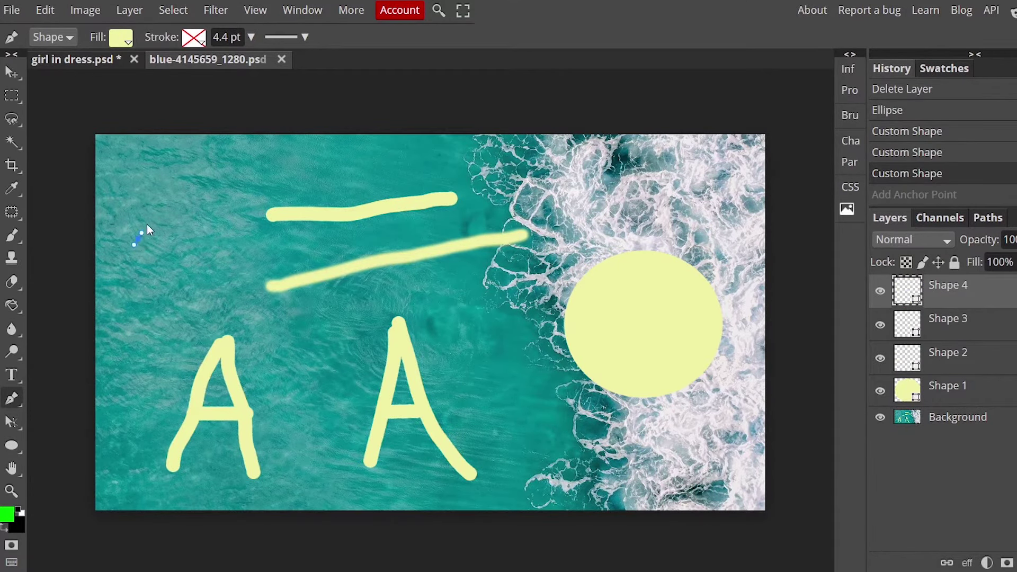
drag(162, 210, 178, 237)
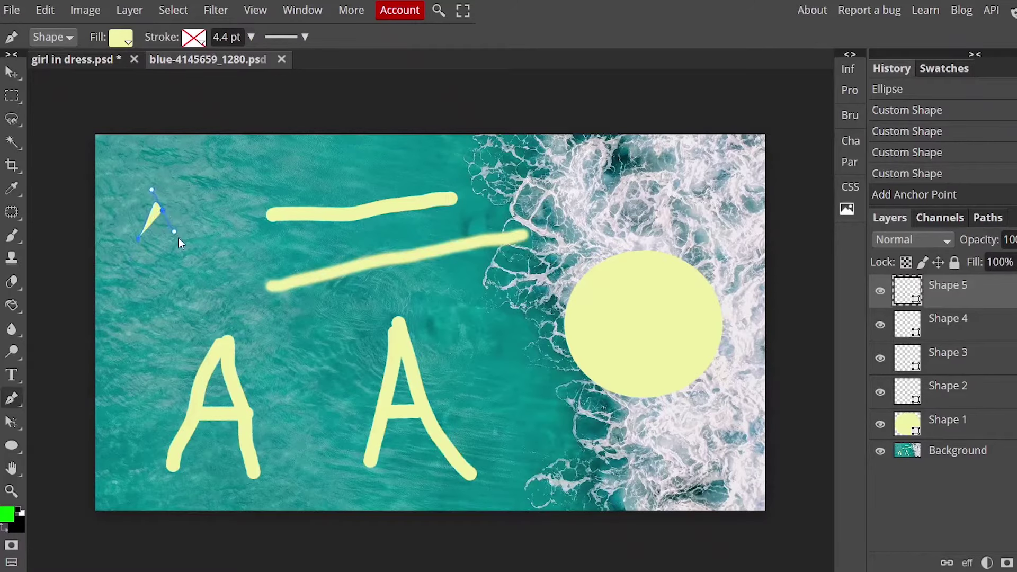
key(ctrl+z)
key(ctrl+z)
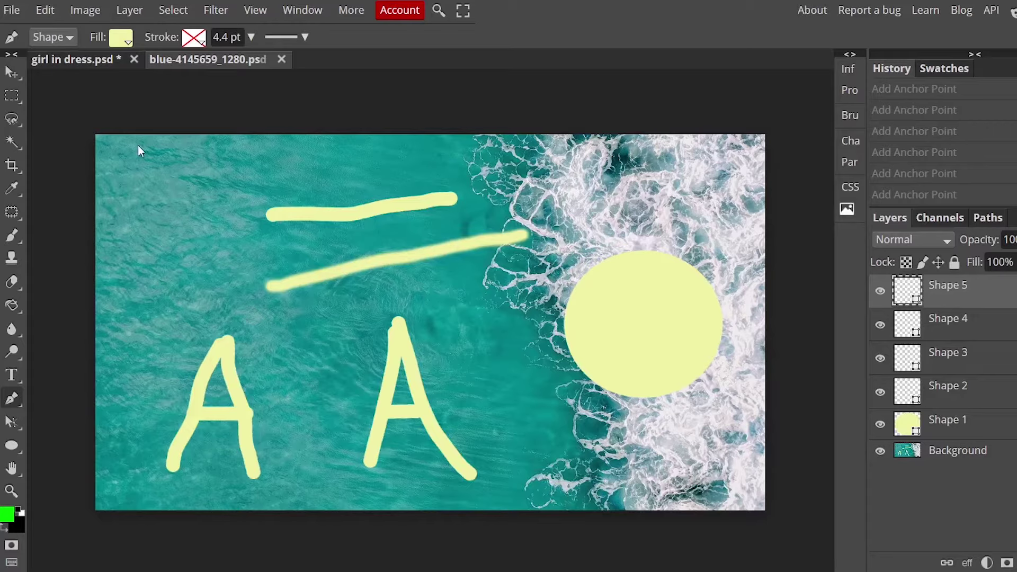
- Start a new document from the purple Hello World template
click(16, 12)
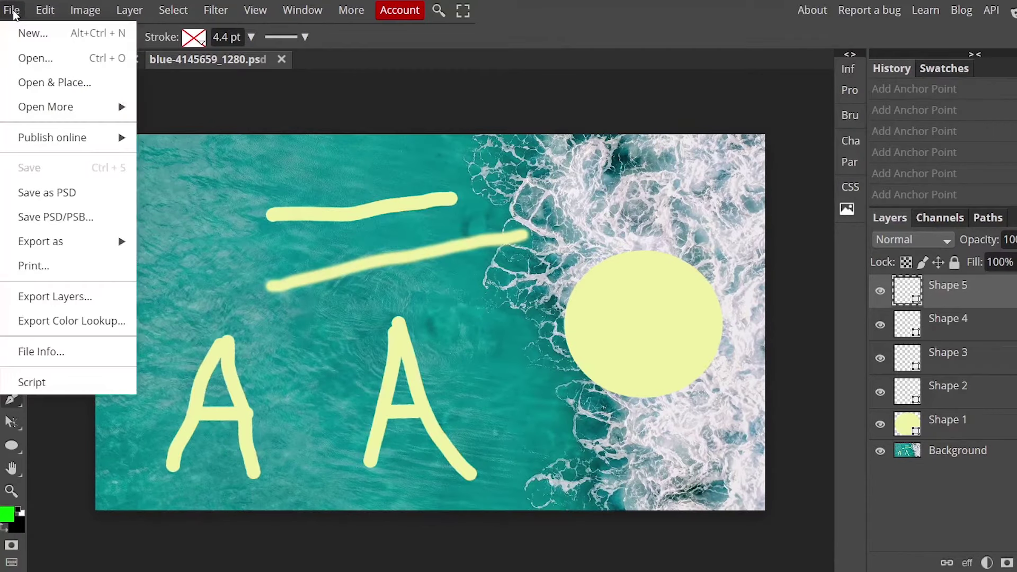
click(48, 32)
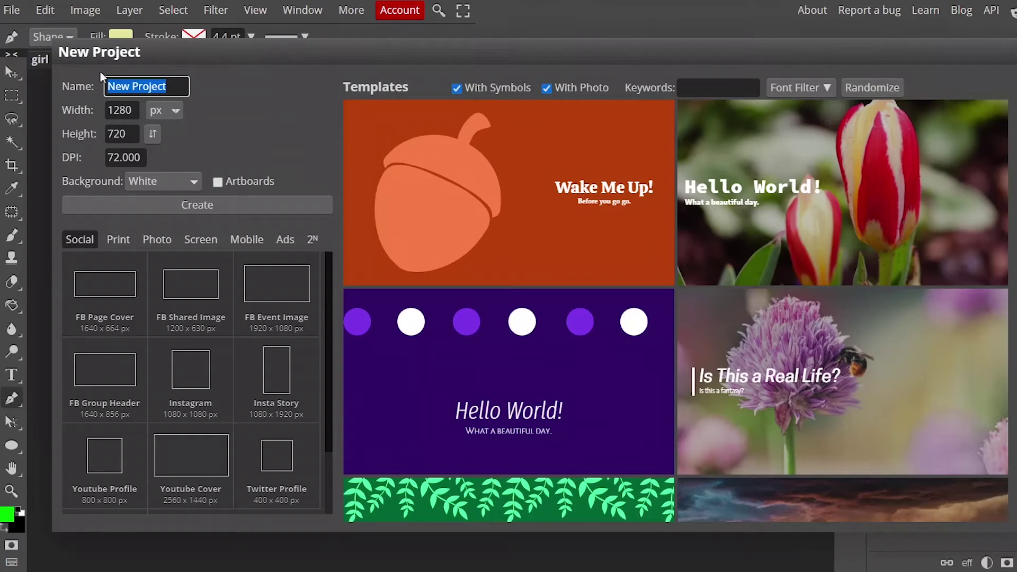
click(556, 385)
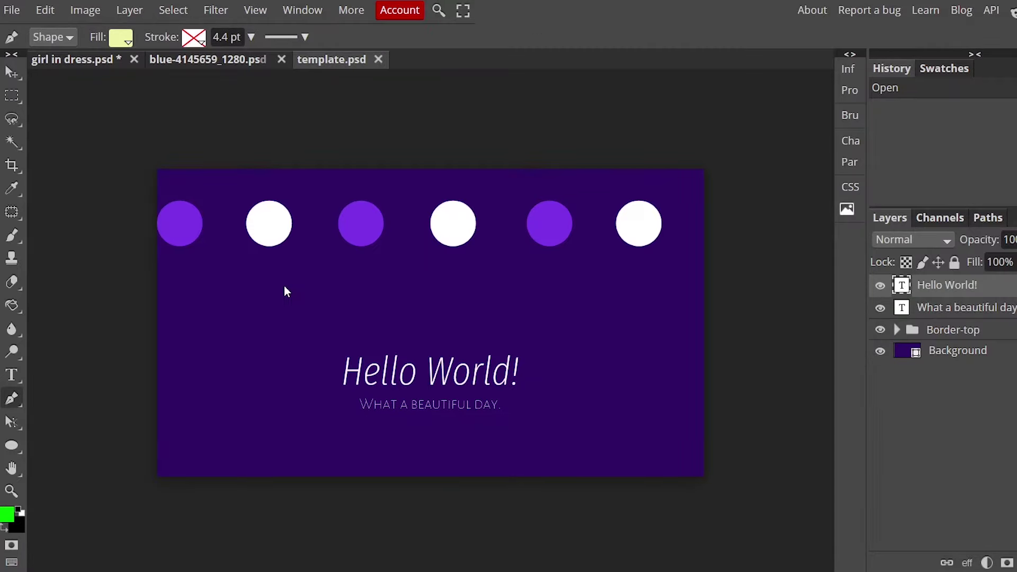
- Add a 127 px 'Photopea' title and open Blending Options for the Hello World! layer
click(12, 375)
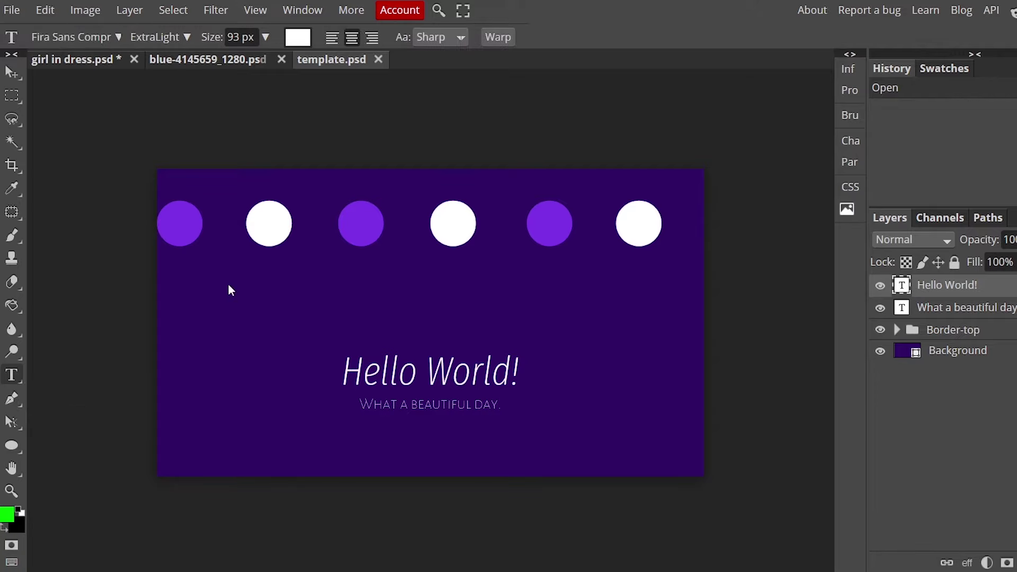
click(229, 286)
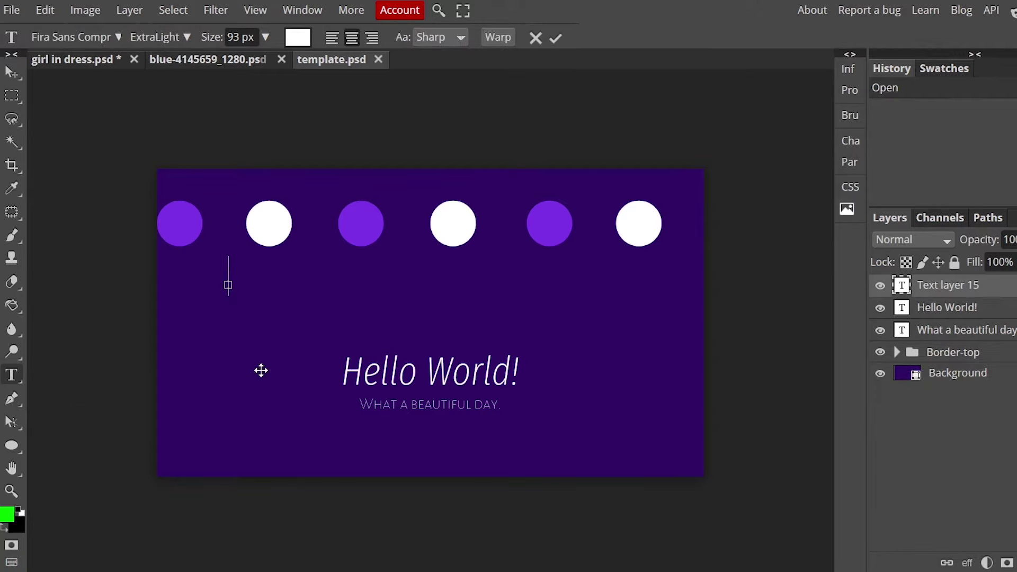
text(Photopea)
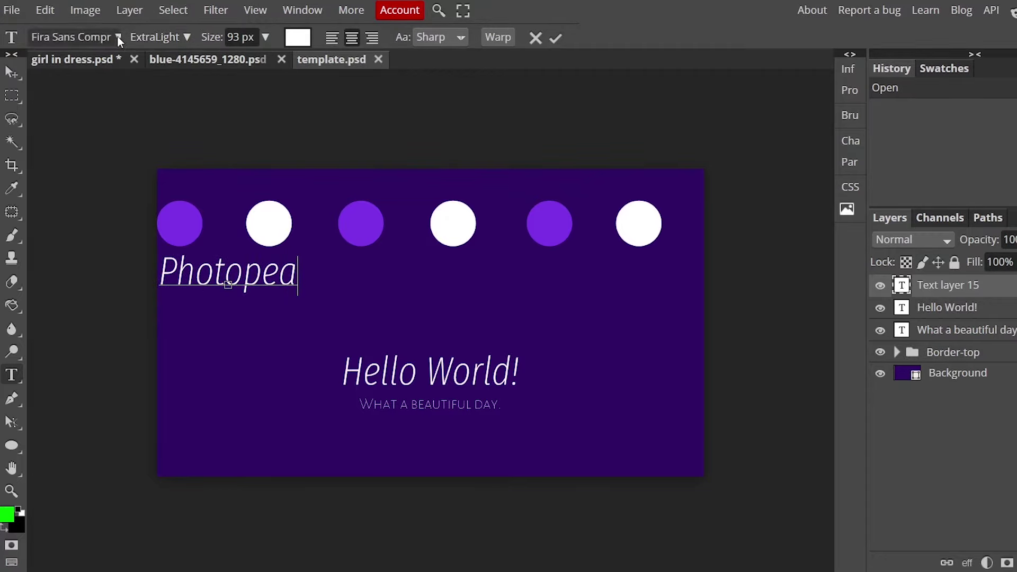
drag(271, 36, 295, 38)
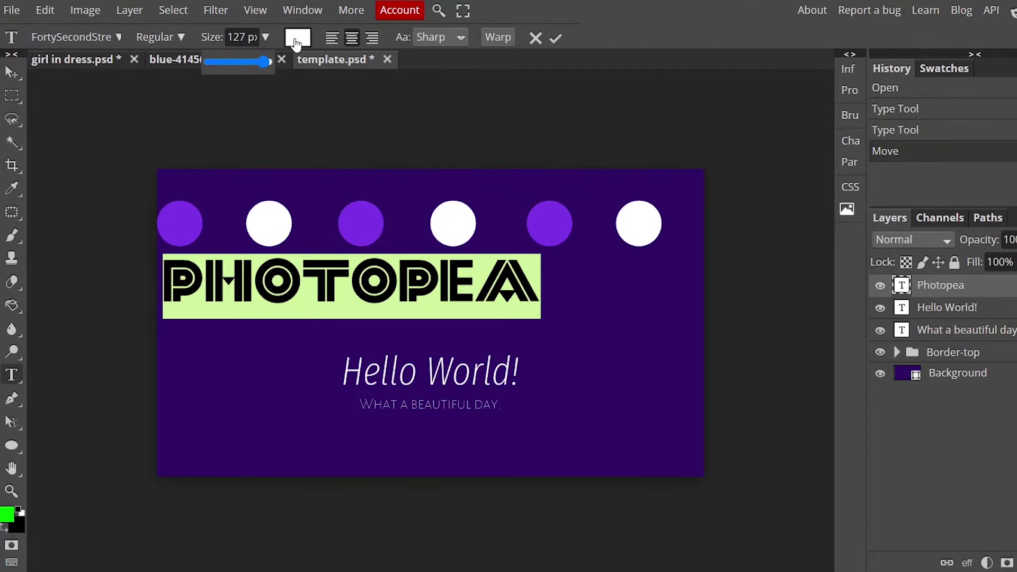
click(295, 40)
click(490, 131)
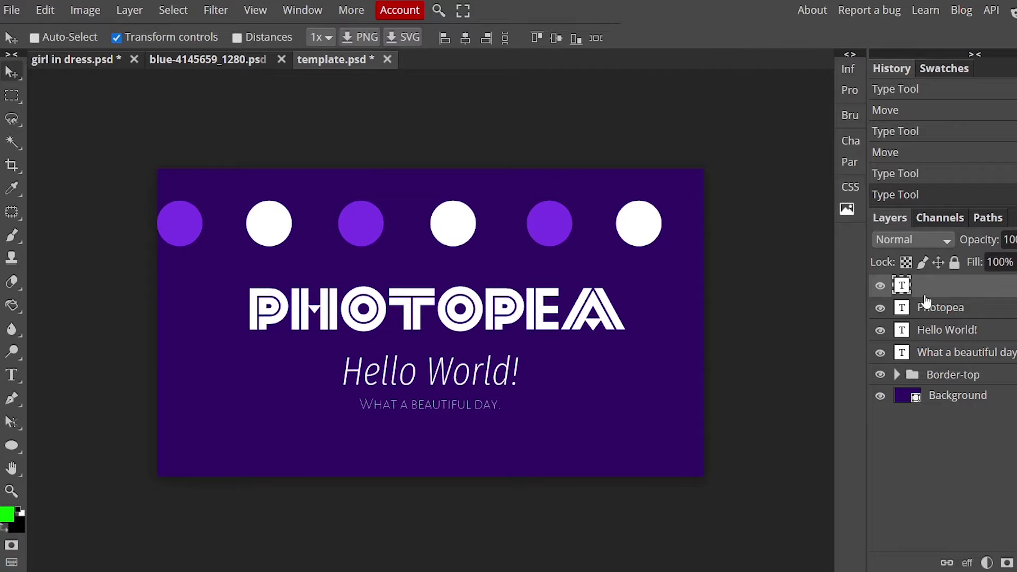
right_click(941, 334)
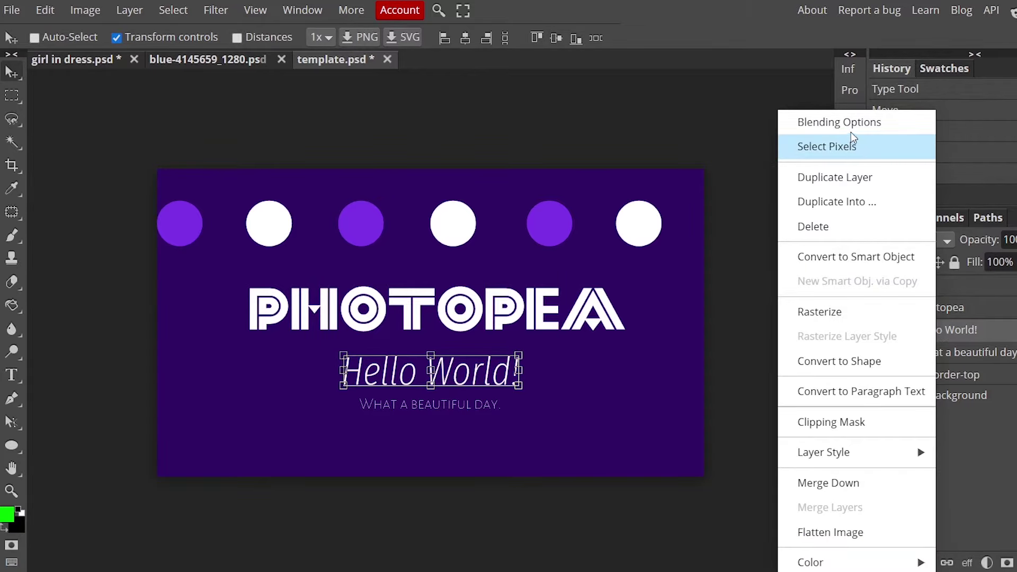
click(834, 122)
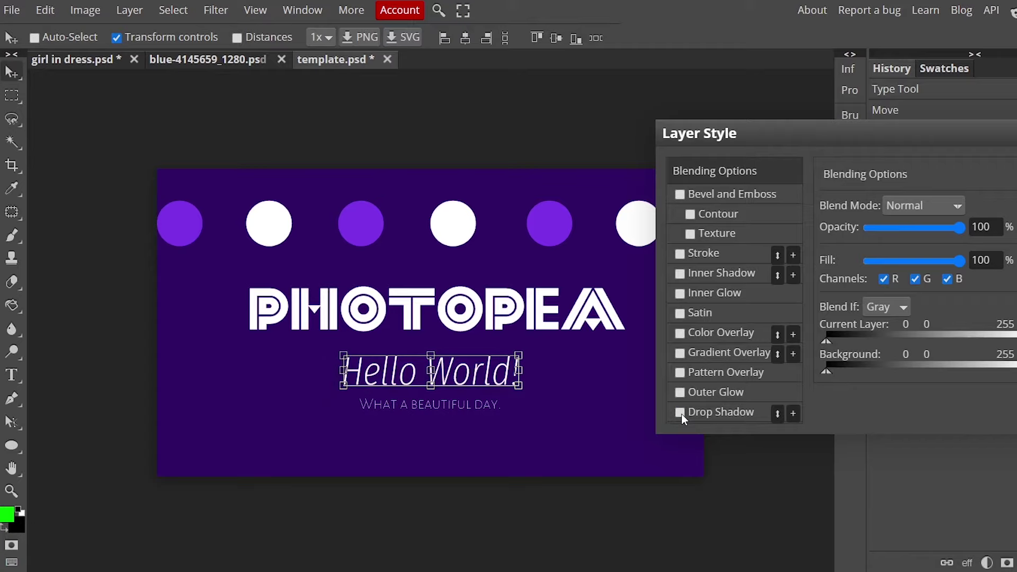
- Turn a trial Stroke on Hello World! back off and close Layer Style without a stroke
click(680, 254)
key(Return)
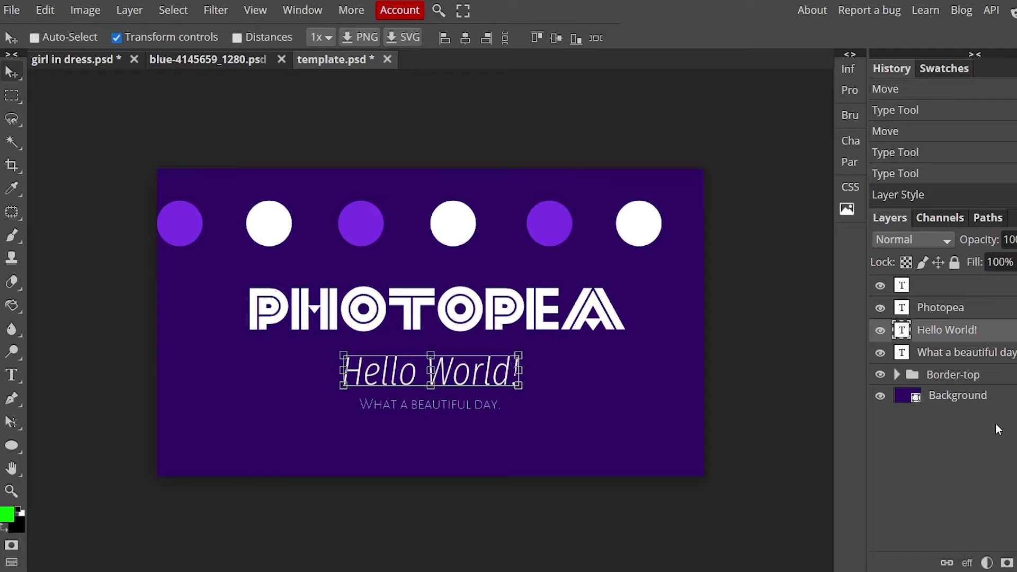
- Select the Background layer, try shifting it on the canvas, then undo the move
click(931, 397)
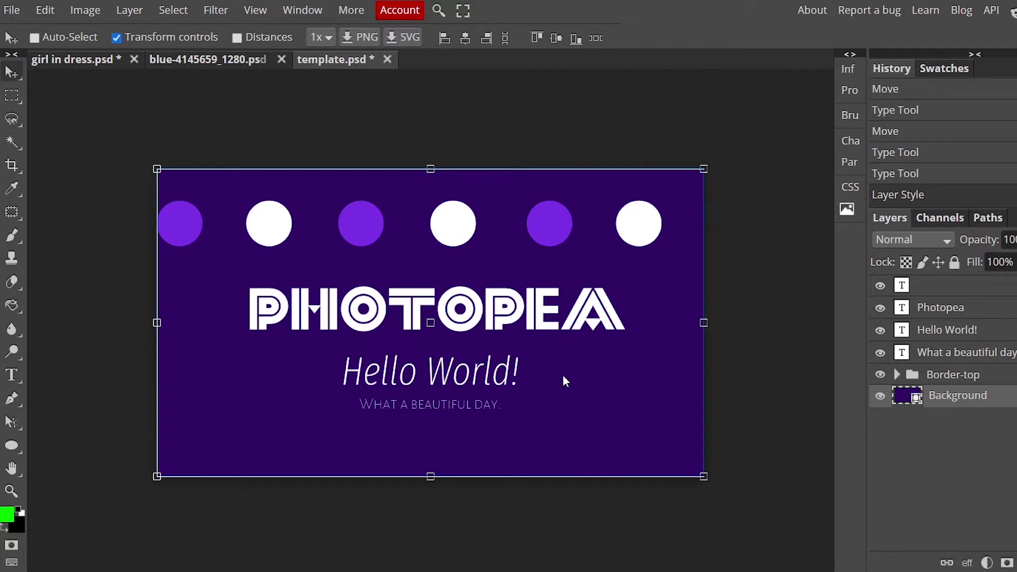
mouse_move(562, 374)
mouse_down()
mouse_move(774, 354)
mouse_move(577, 365)
mouse_up()
key(ctrl+z)
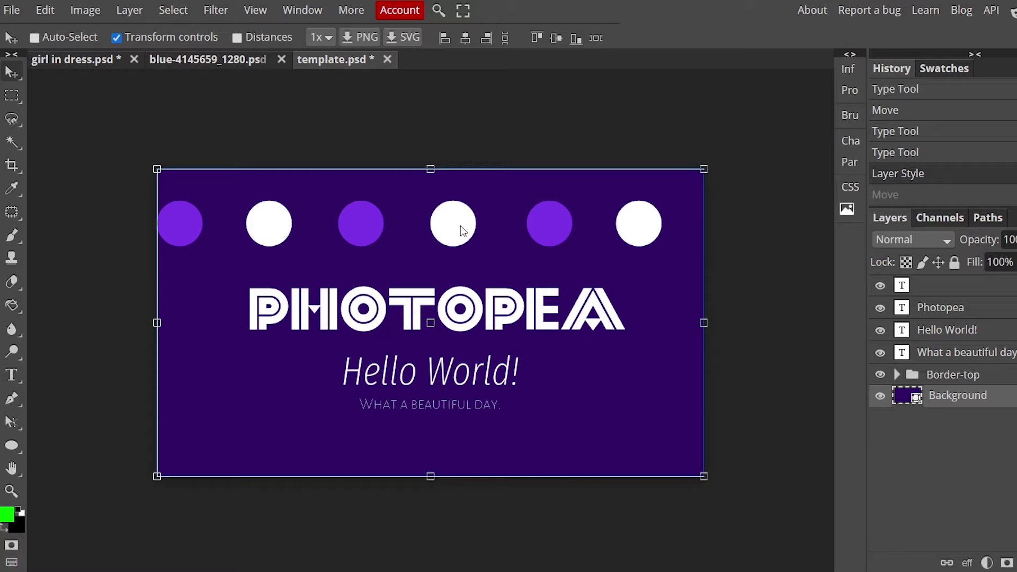
- Expand the Border-top and circs groups, then select the PHOTOPEA title layer
click(896, 375)
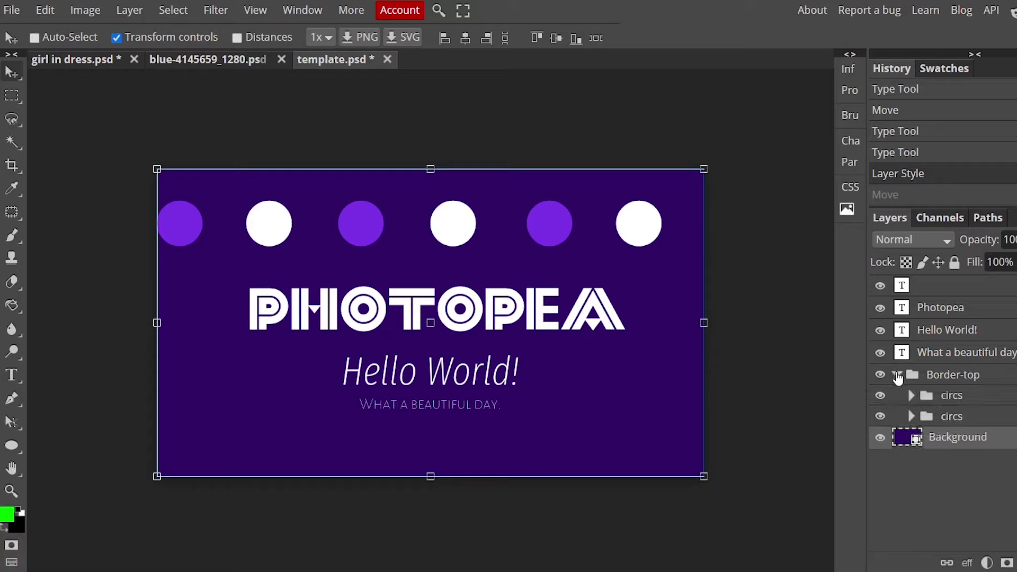
click(910, 395)
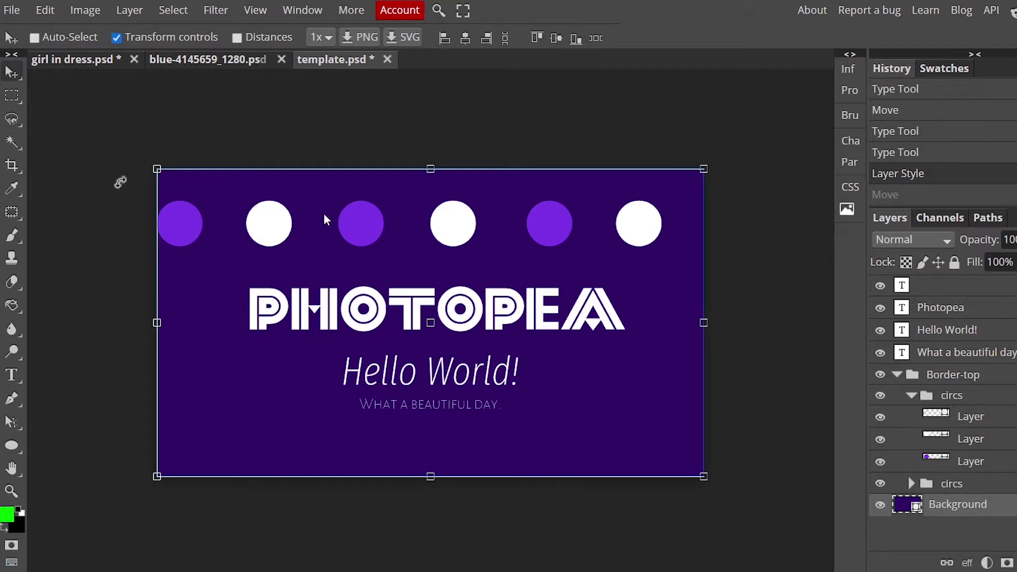
click(896, 374)
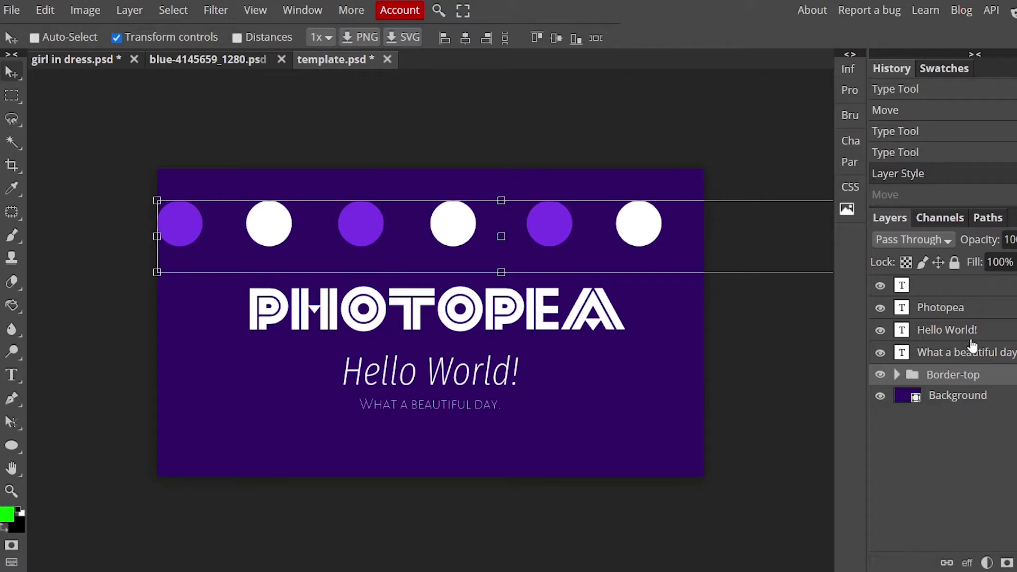
click(940, 331)
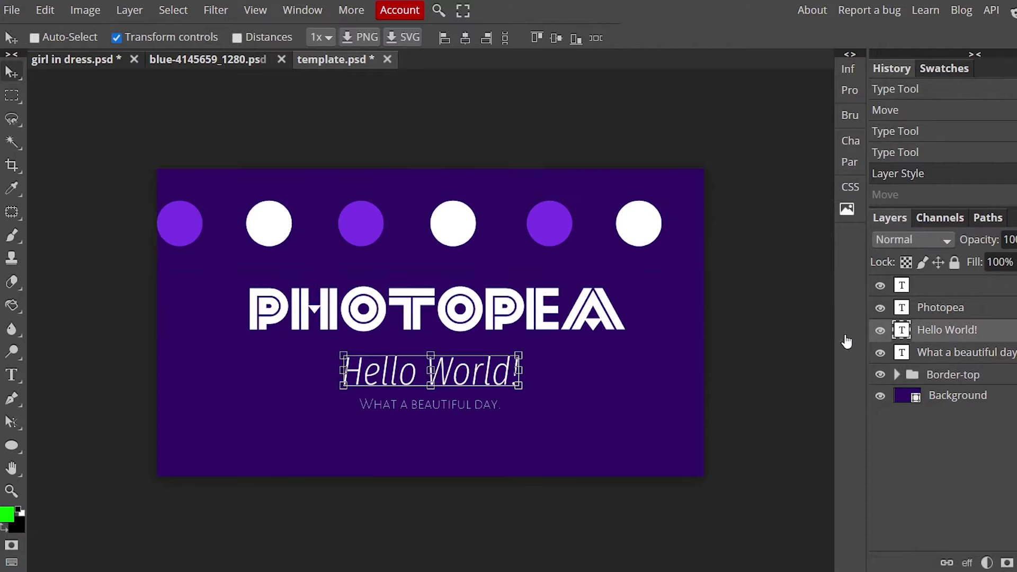
click(944, 309)
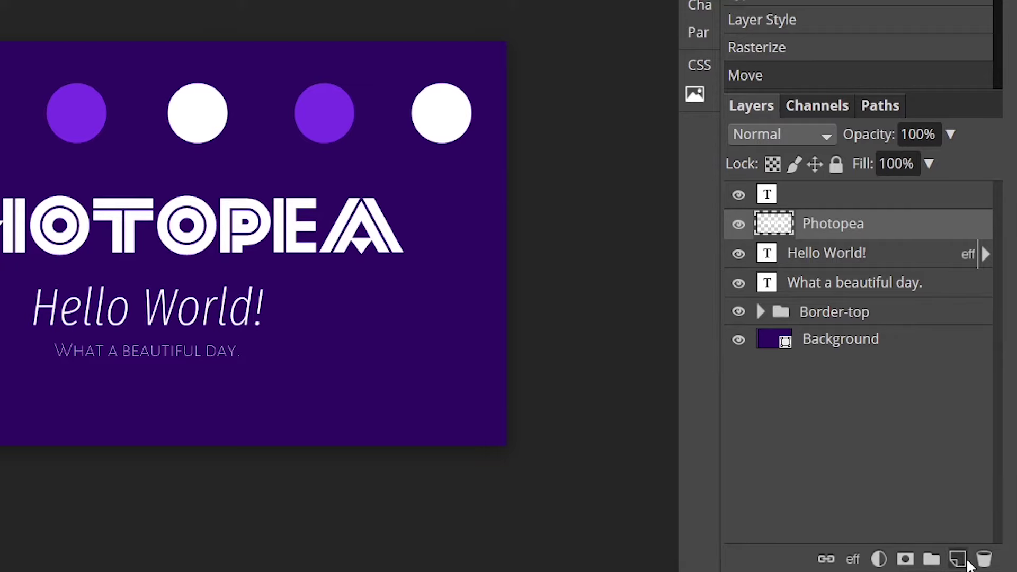
- Add a new layer and paint a green spiral in the lower-left with the Brush
click(959, 558)
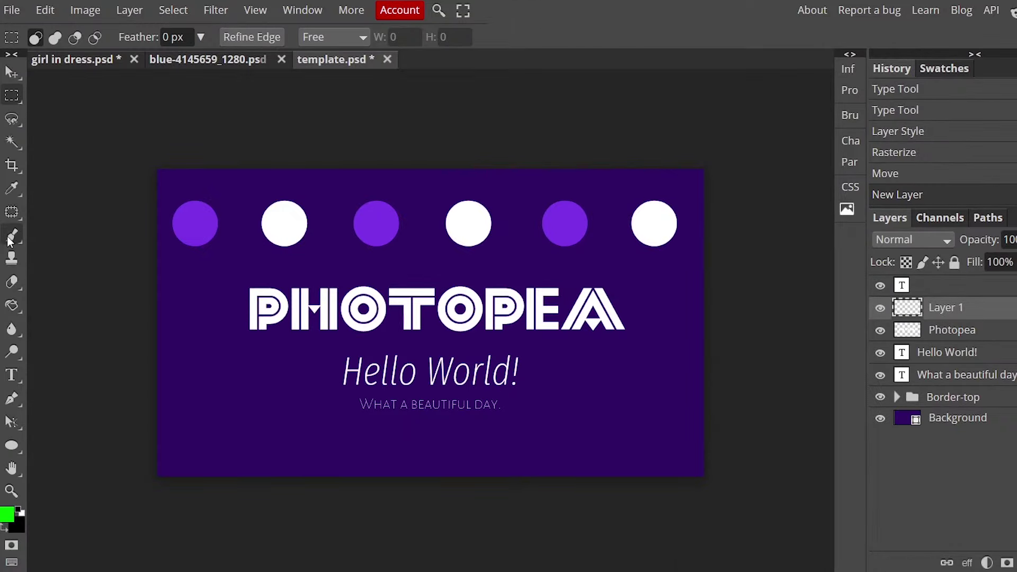
click(9, 238)
click(73, 241)
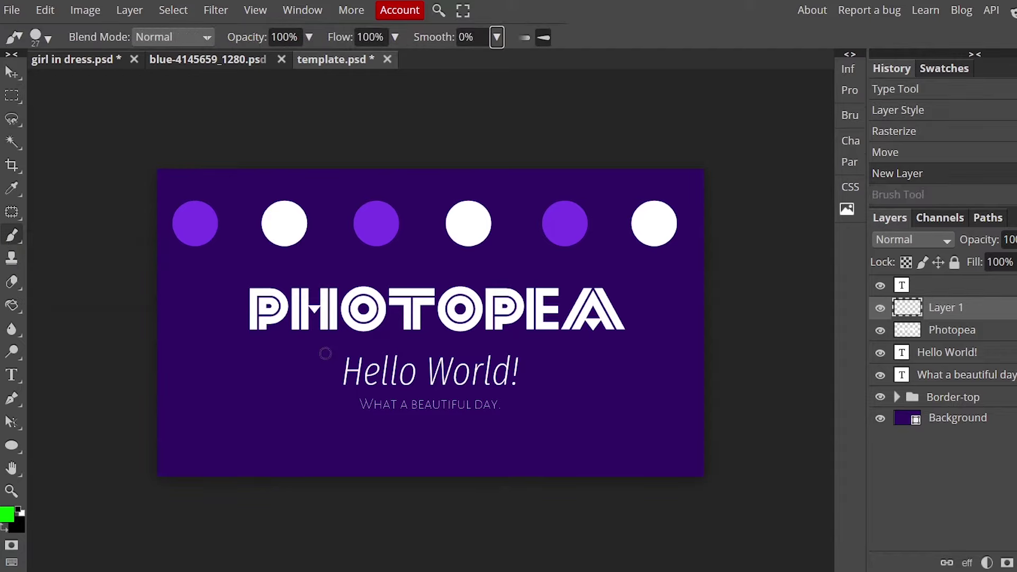
mouse_move(216, 393)
mouse_down()
mouse_move(217, 419)
mouse_move(256, 428)
mouse_up()
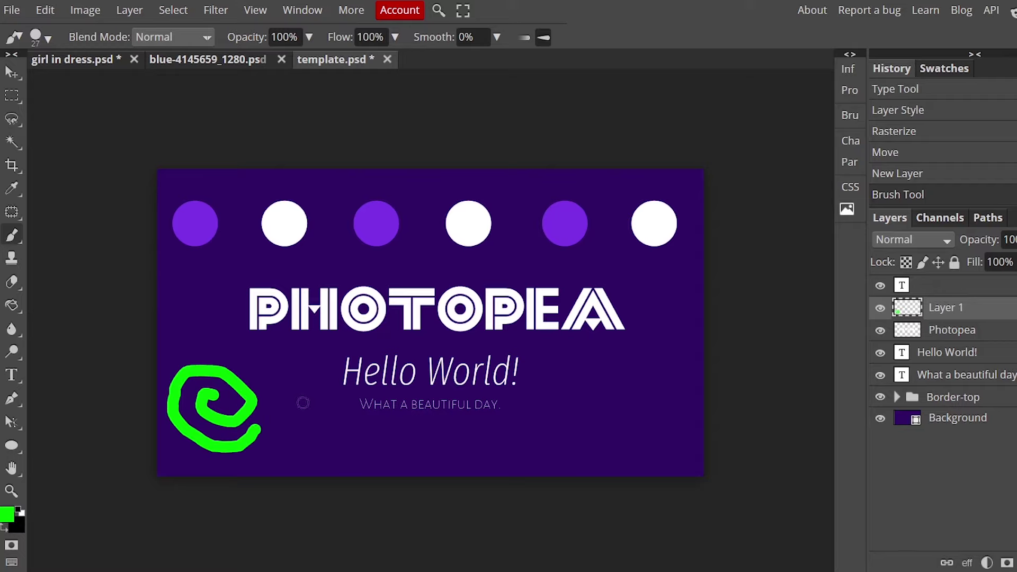
- Move the green spiral around the banner, then delete its layer
key(v)
drag(211, 383, 555, 425)
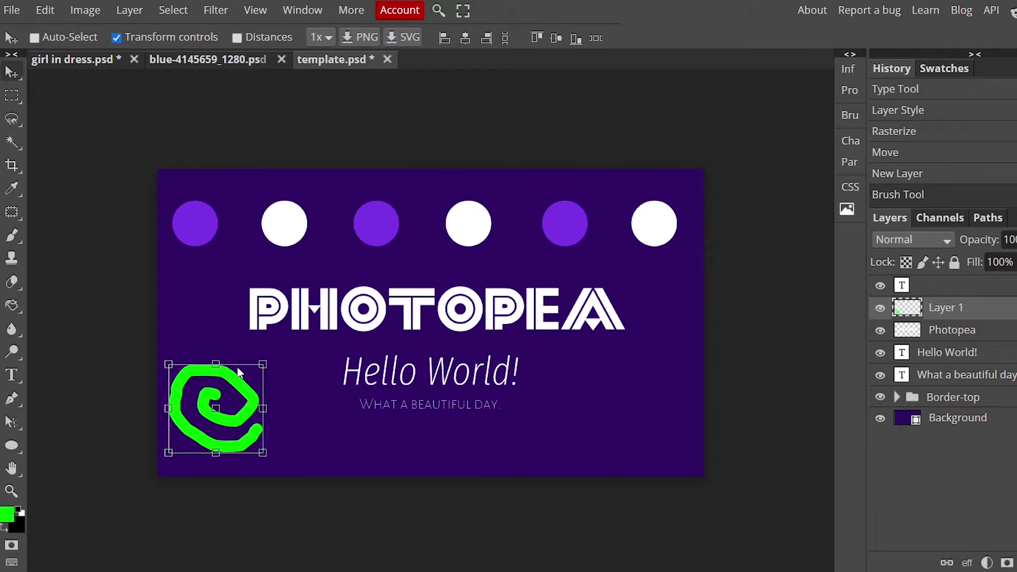
mouse_move(578, 361)
mouse_down()
mouse_move(257, 370)
mouse_move(252, 380)
mouse_move(511, 377)
mouse_move(247, 383)
mouse_move(212, 358)
mouse_up()
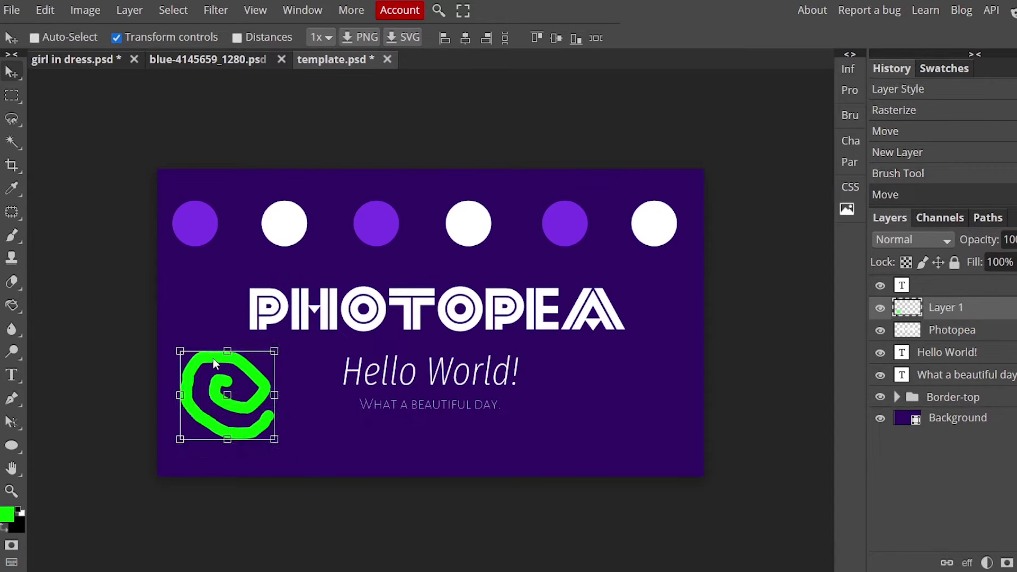
key(Delete)
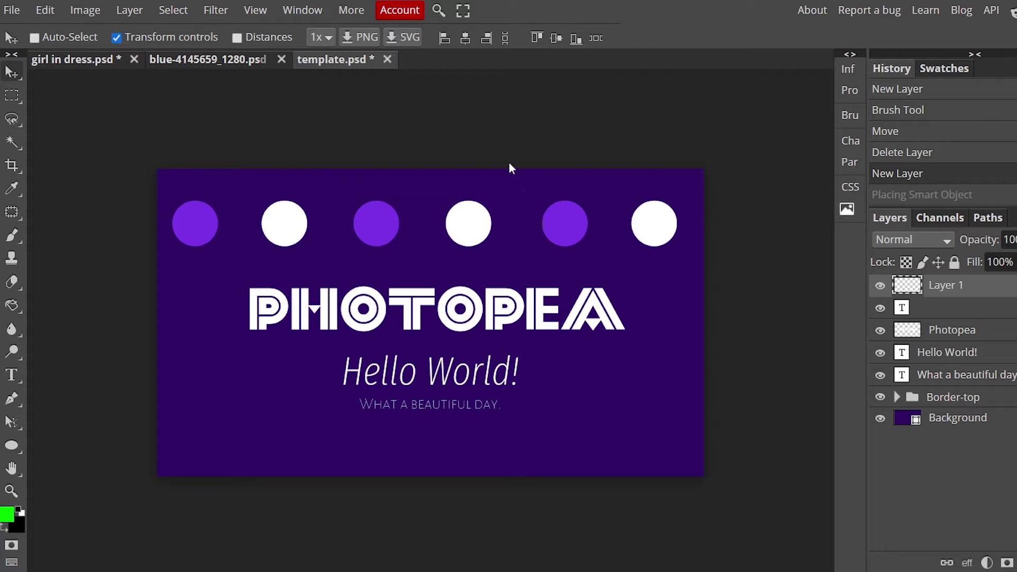
- Place the logo image file into the template
click(15, 10)
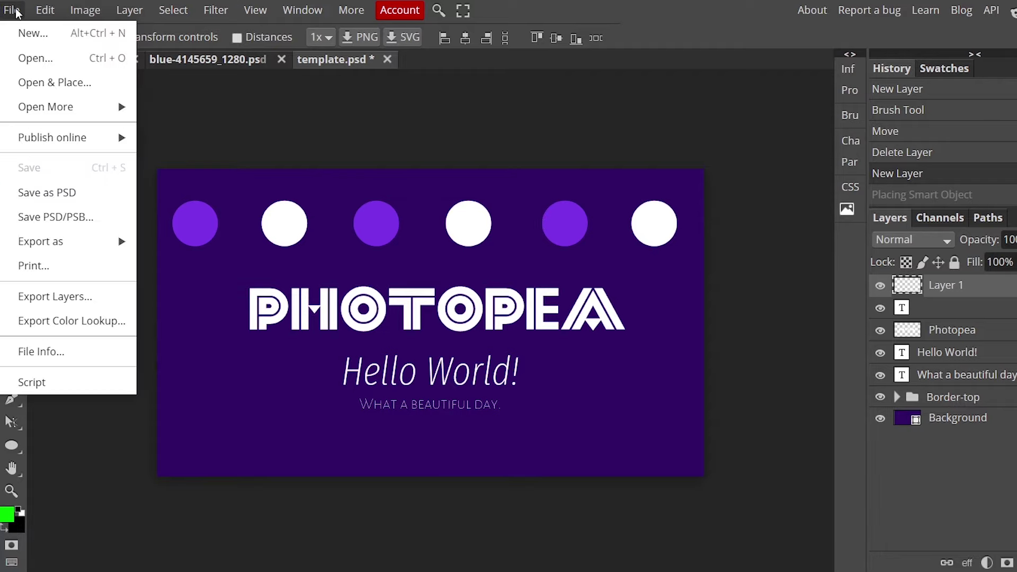
click(45, 85)
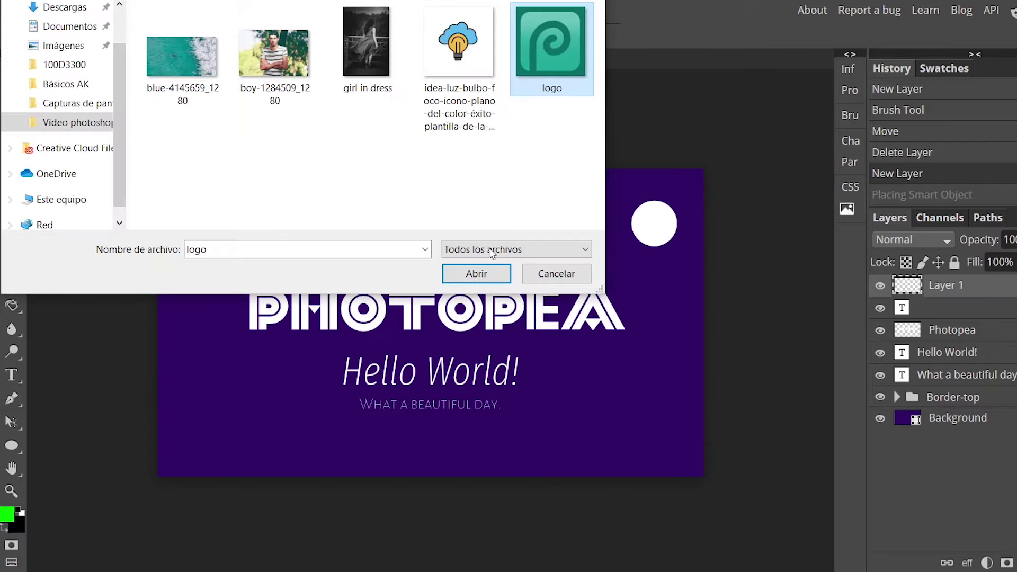
click(476, 273)
- Shrink the logo to about 148 px square, move it lower-left, and commit
mouse_move(517, 168)
mouse_down()
mouse_move(416, 350)
mouse_move(543, 214)
mouse_up()
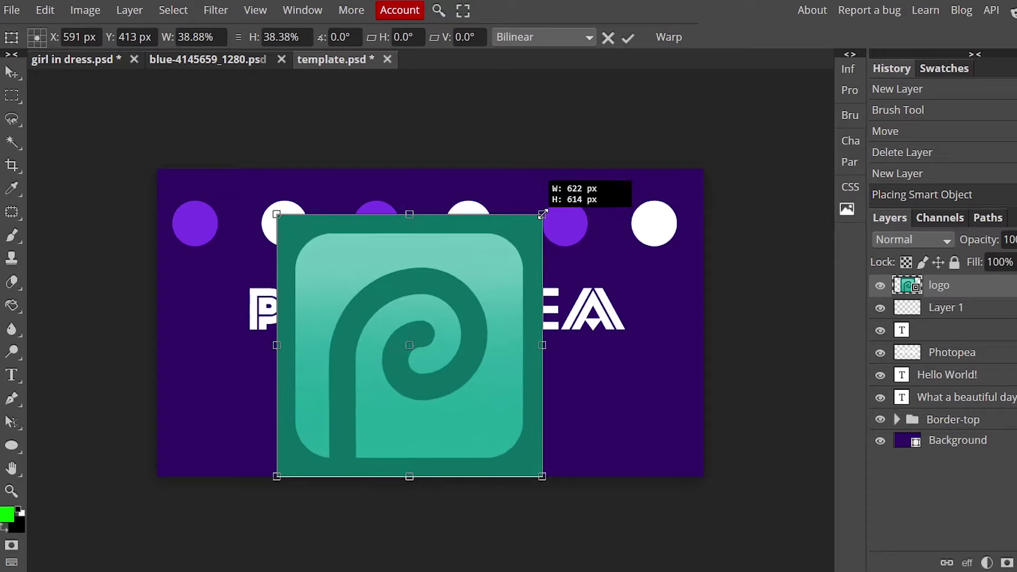
mouse_move(542, 214)
mouse_down()
mouse_move(445, 304)
mouse_move(480, 278)
mouse_move(406, 281)
mouse_move(489, 278)
mouse_move(307, 276)
mouse_move(471, 282)
mouse_up()
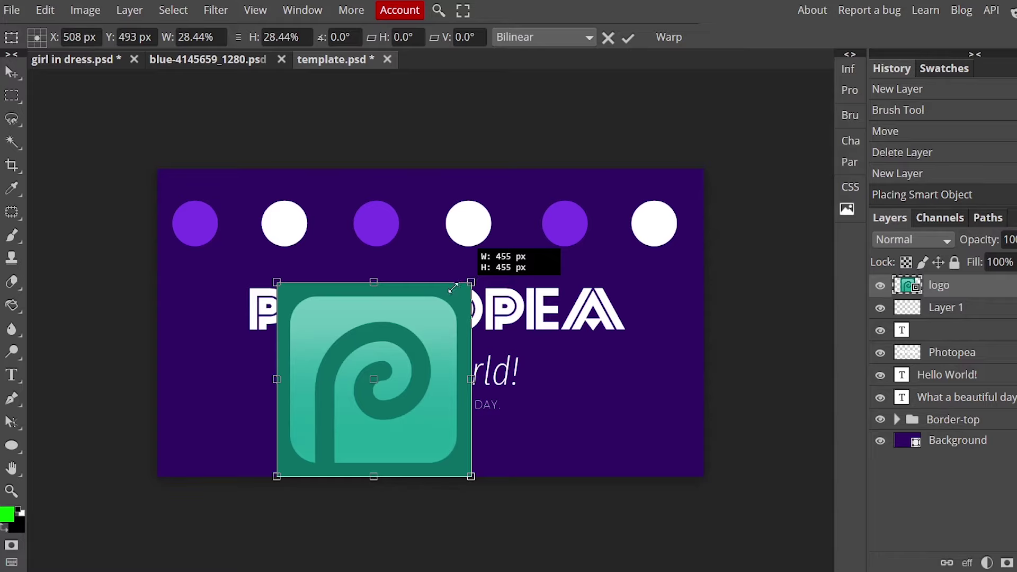
drag(471, 283, 334, 408)
drag(307, 445, 224, 420)
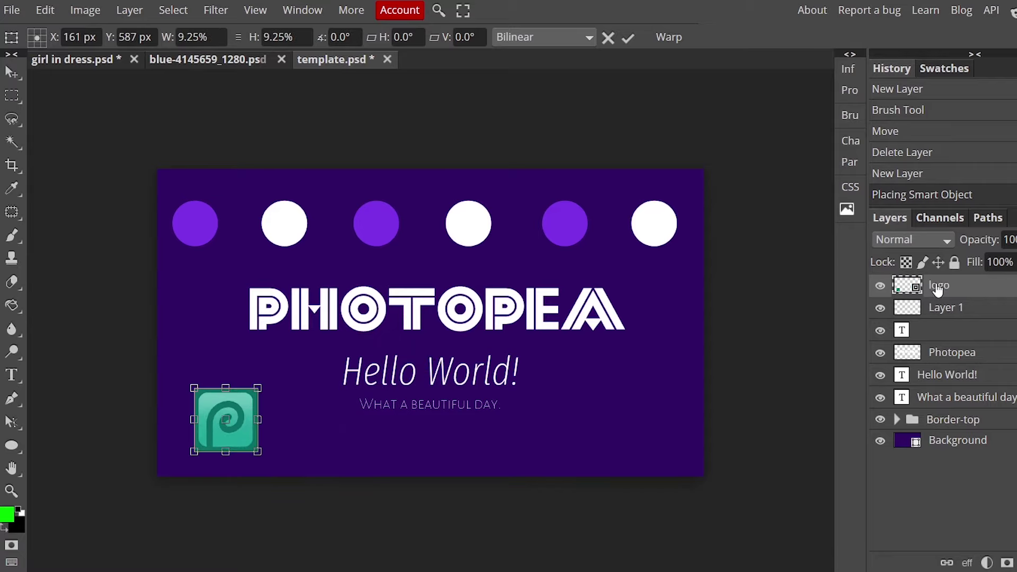
key(Return)
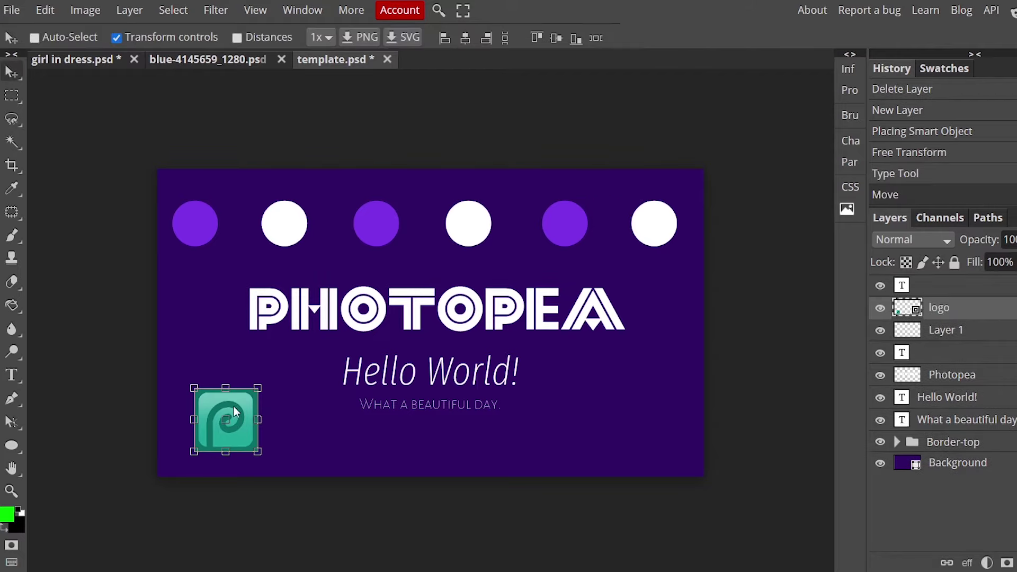
- Rotate the lower-left logo about -20° with Edit > Transform > Rotate
click(45, 11)
mouse_move(76, 399)
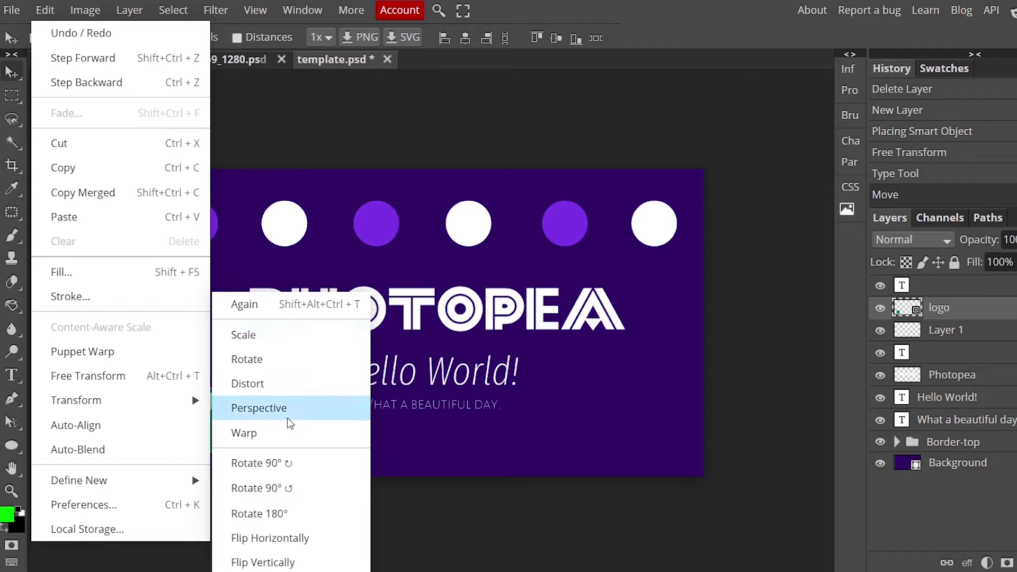
click(278, 359)
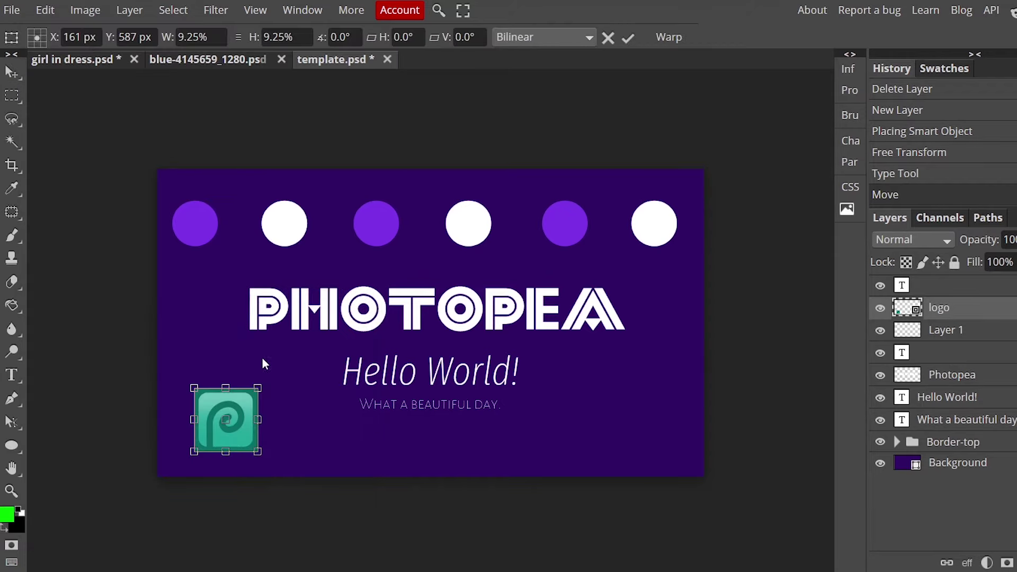
drag(265, 379, 258, 364)
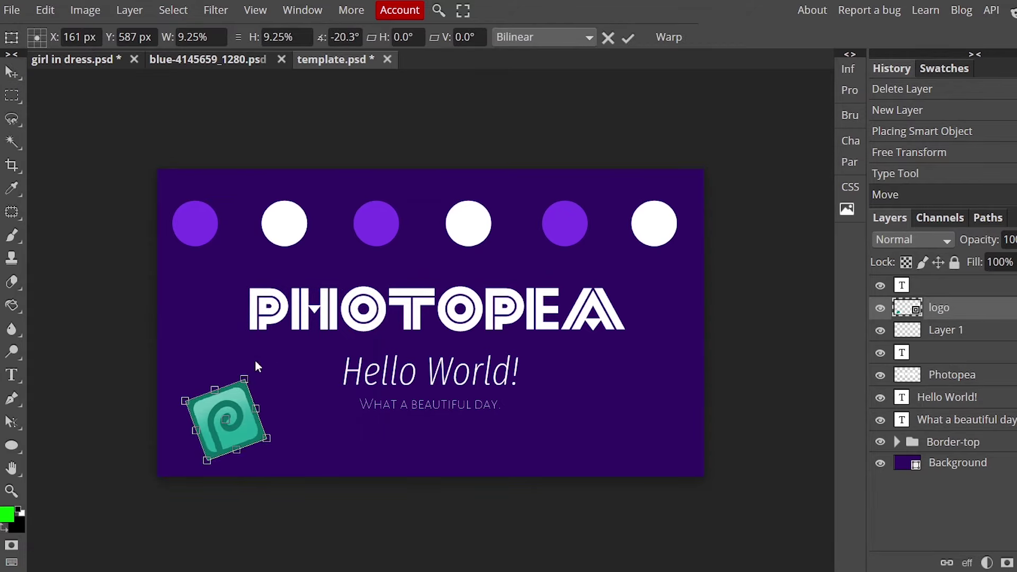
key(Return)
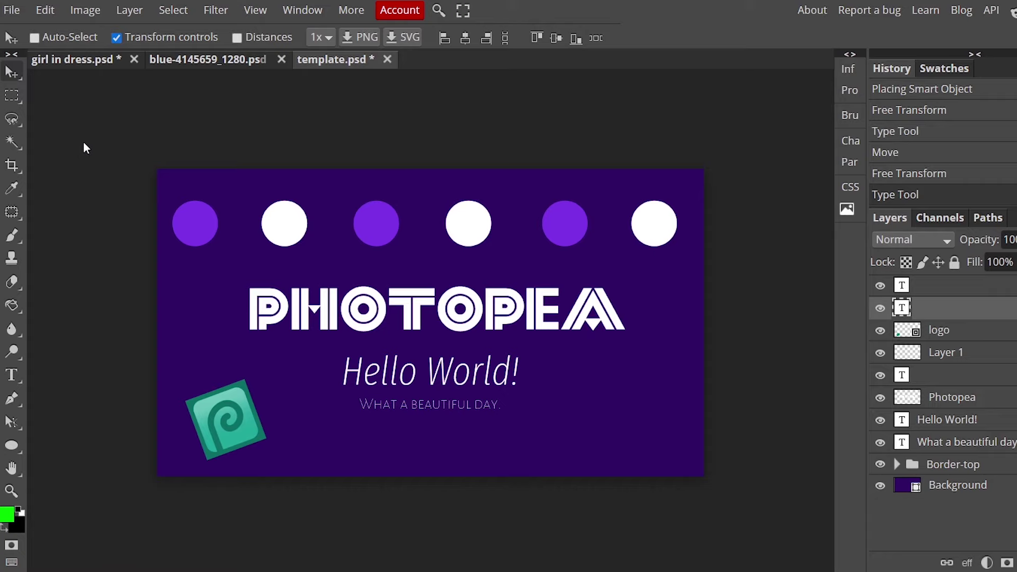
click(12, 11)
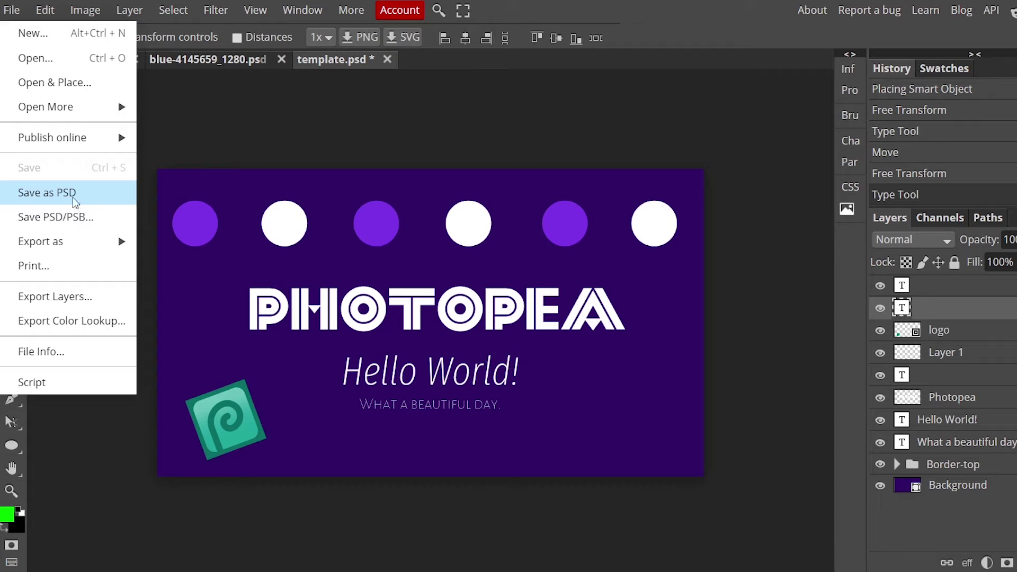
mouse_move(40, 241)
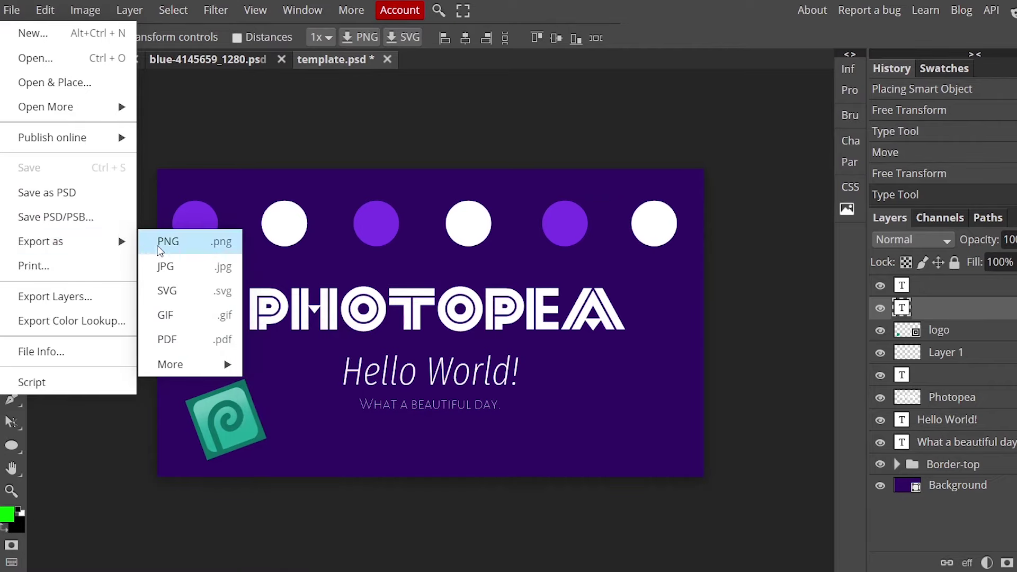
- Save the template as a 1280 × 720 PNG through Export as PNG
click(189, 248)
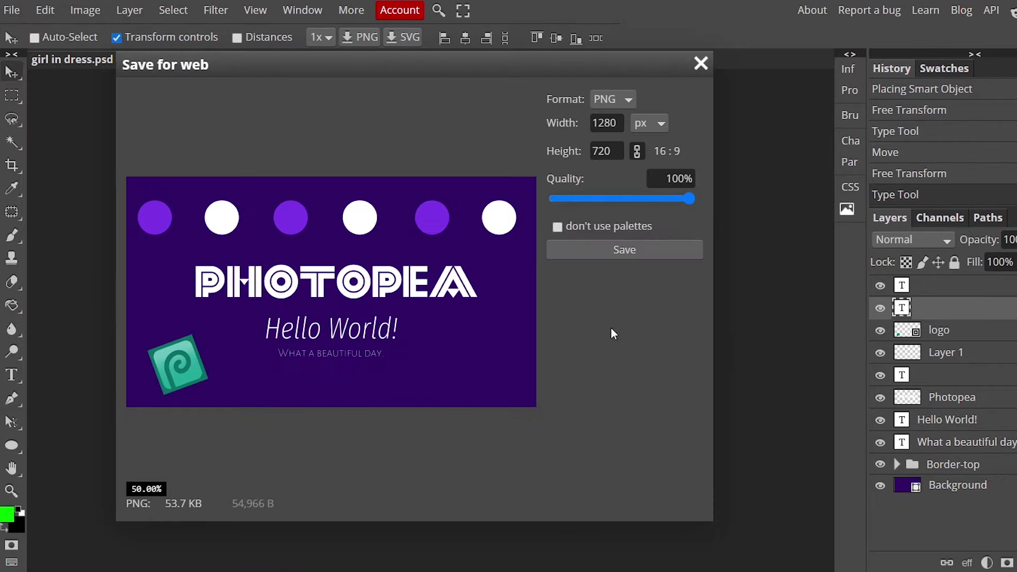
click(602, 254)
click(21, 552)
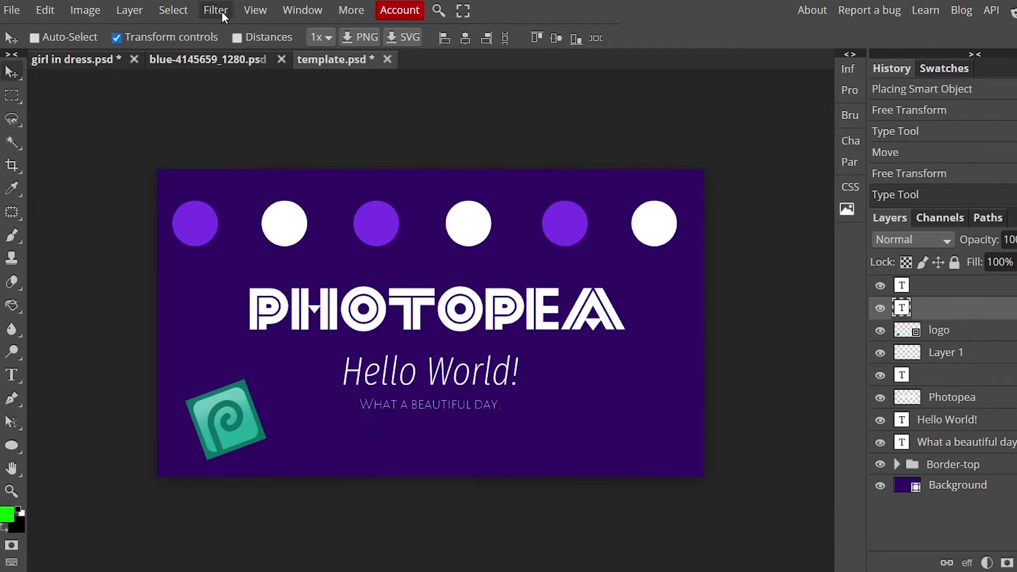
click(214, 11)
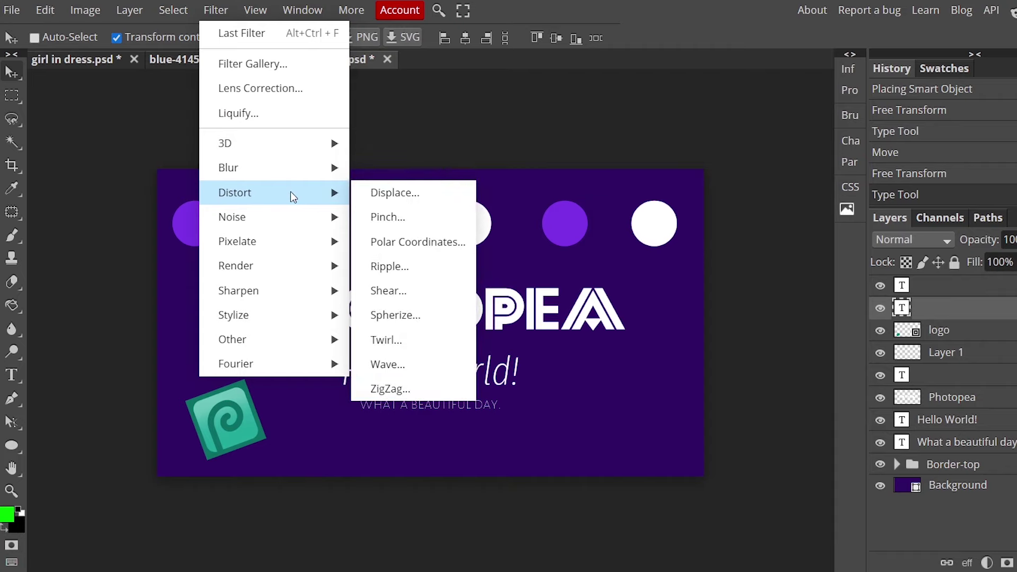
mouse_move(239, 291)
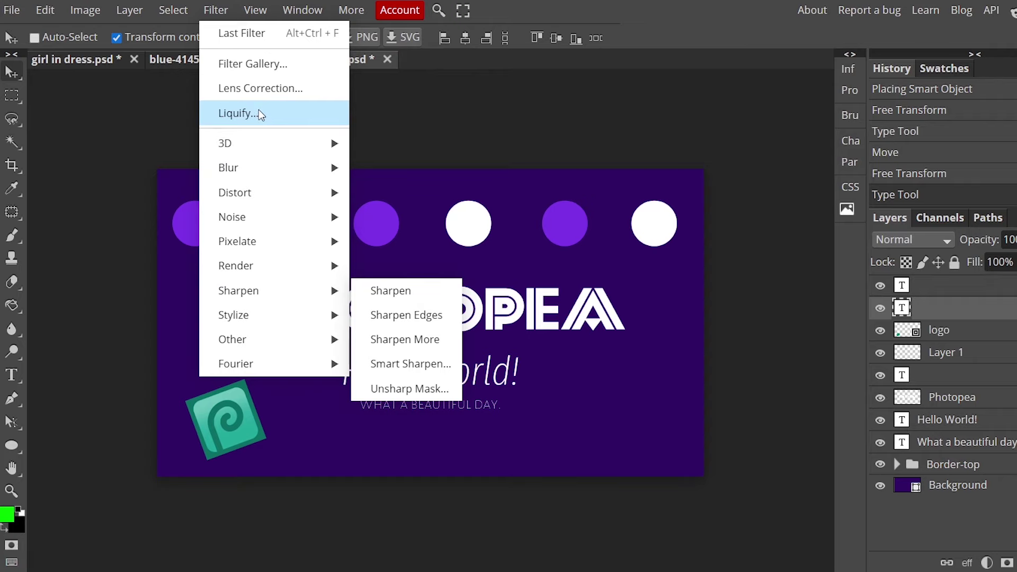
- Open boy-1284509_1280.psd and launch Filter > Liquify on it
key(Escape)
click(12, 11)
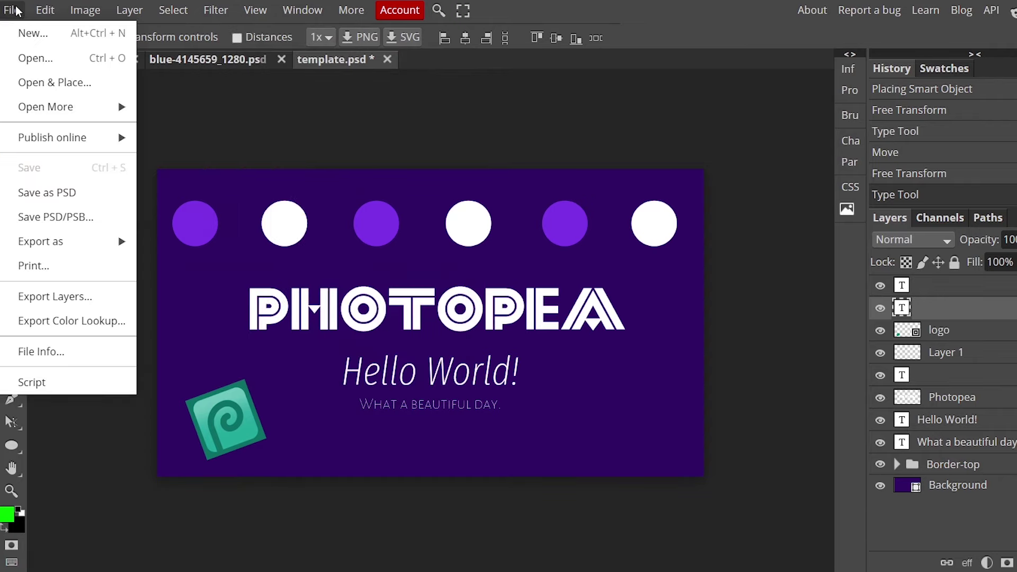
click(54, 59)
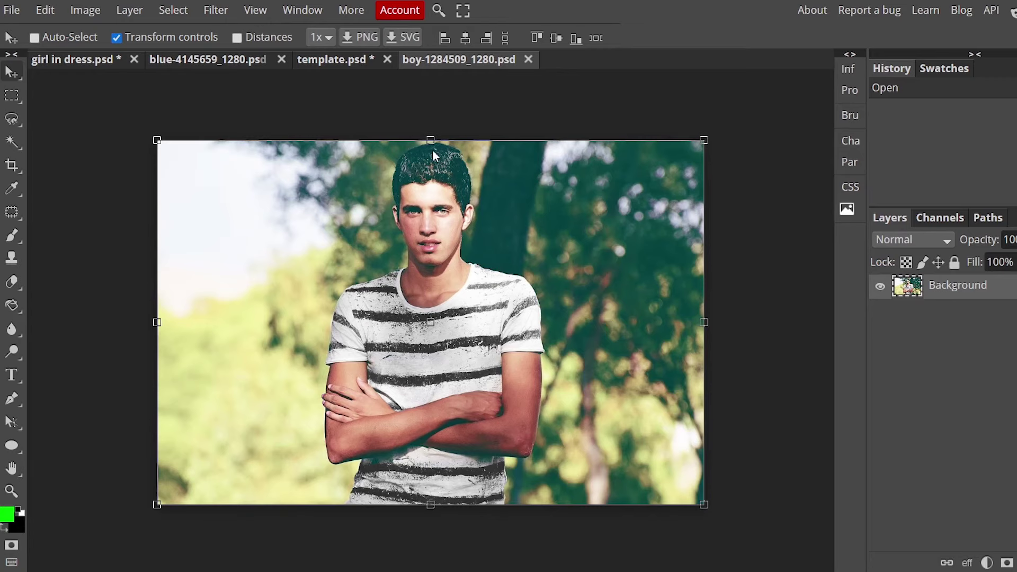
click(211, 9)
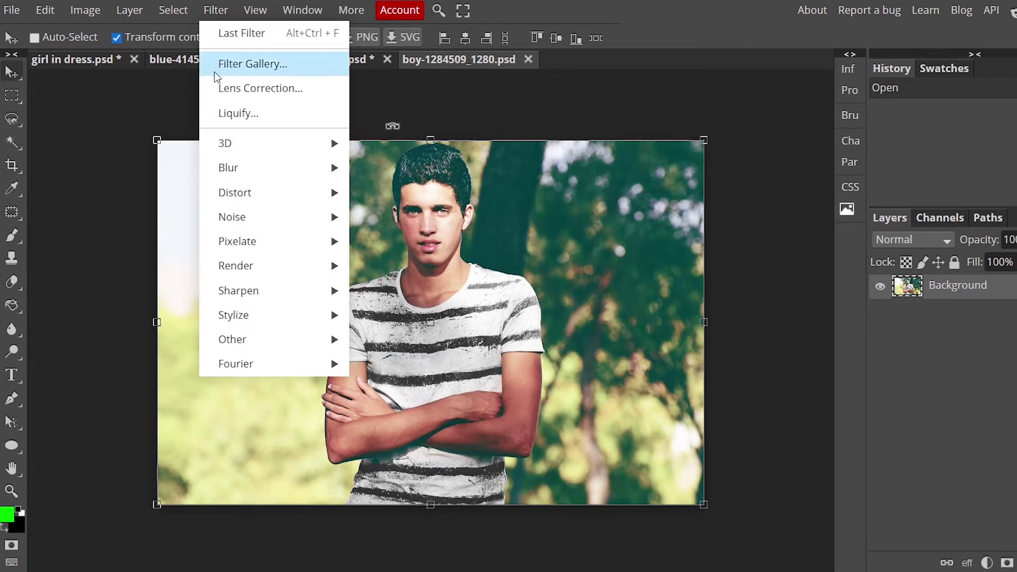
click(259, 122)
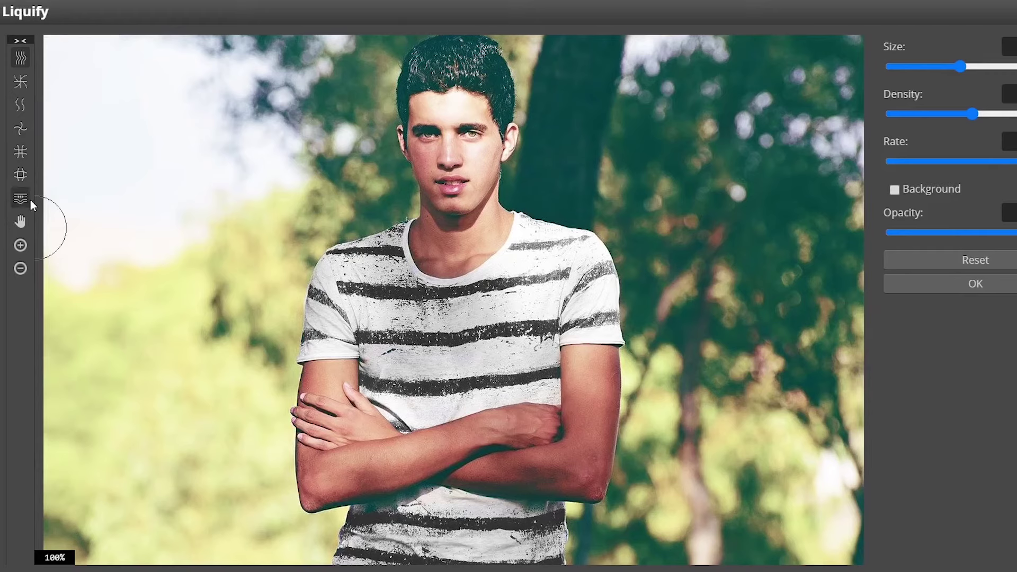
- Reduce the Liquify brush size and subtly warp the shirt's lower-left and lower-right edges
click(25, 151)
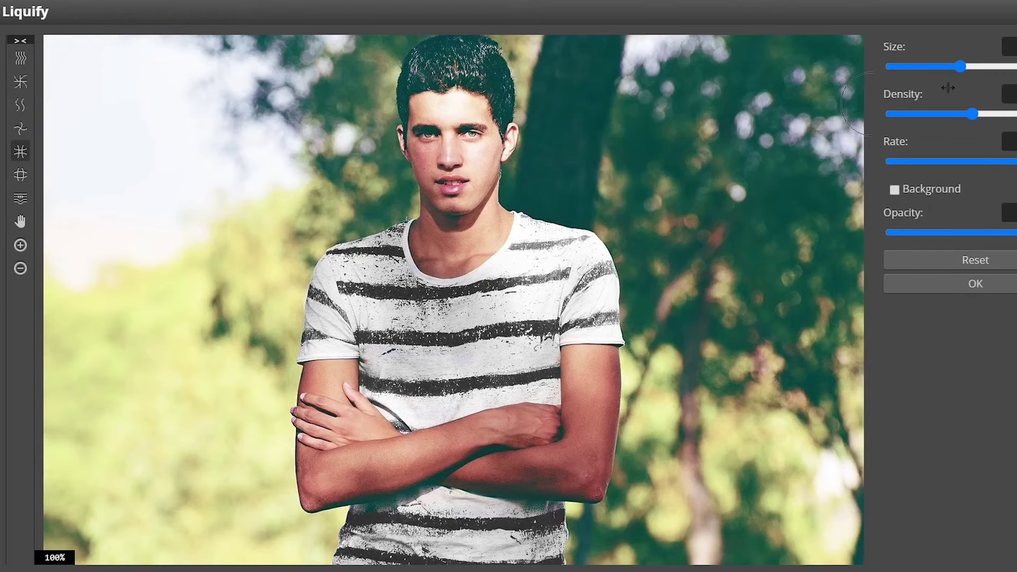
drag(960, 66, 943, 63)
drag(329, 548, 344, 553)
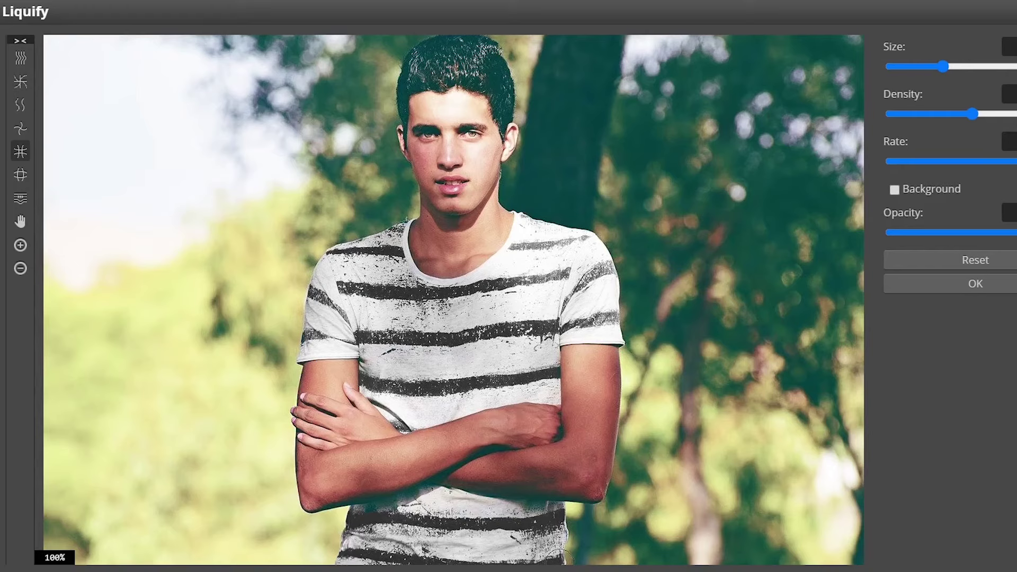
drag(556, 535, 557, 536)
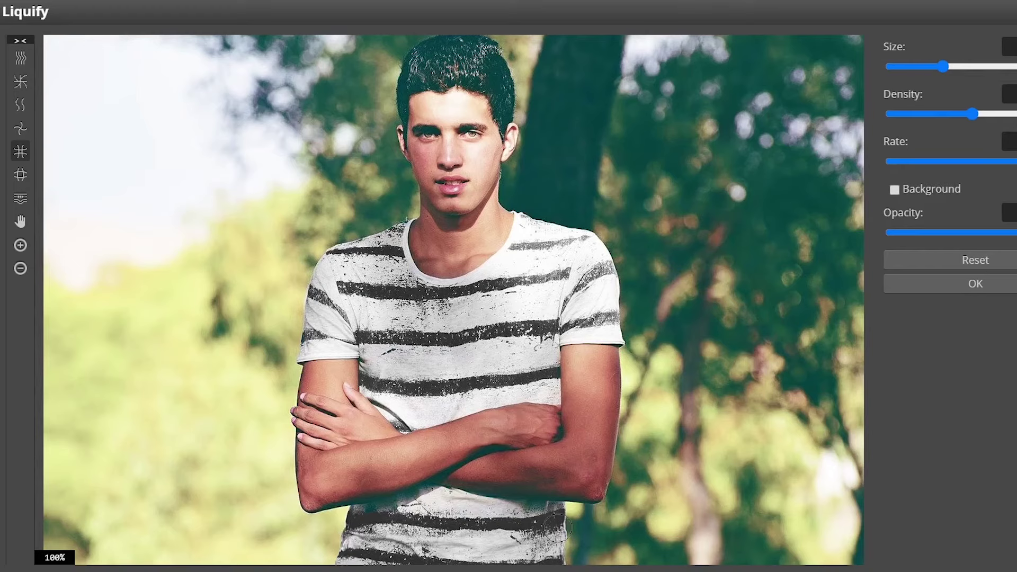
- Bloat both upper arms wider and reshape the crossed forearm
click(21, 174)
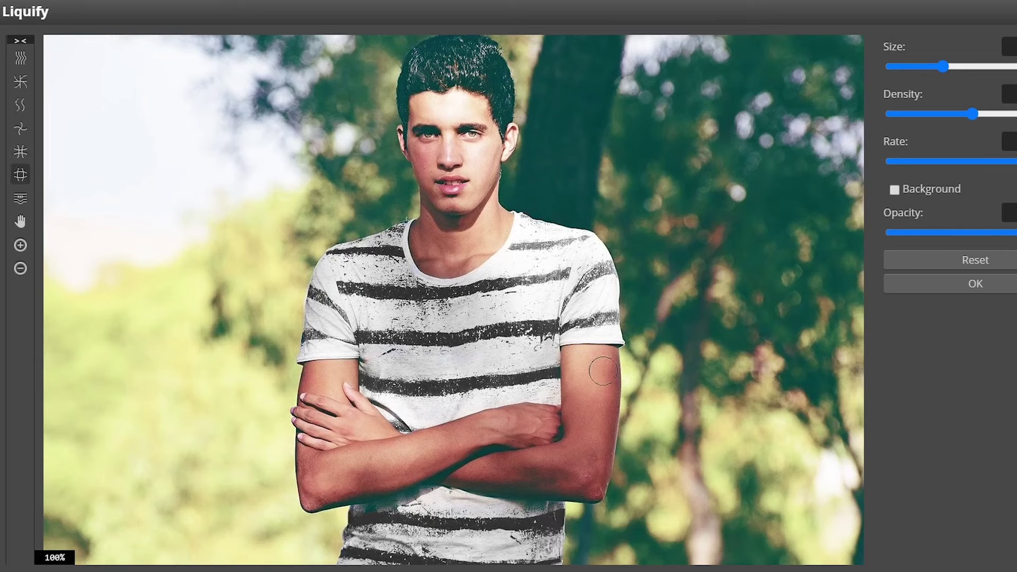
drag(603, 371, 604, 379)
drag(604, 344, 569, 355)
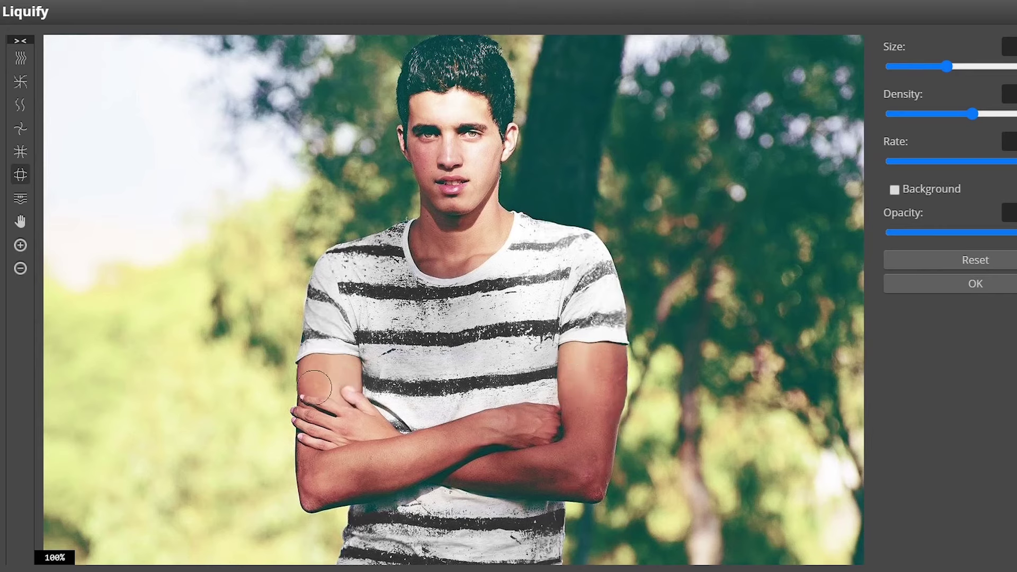
drag(315, 388, 311, 418)
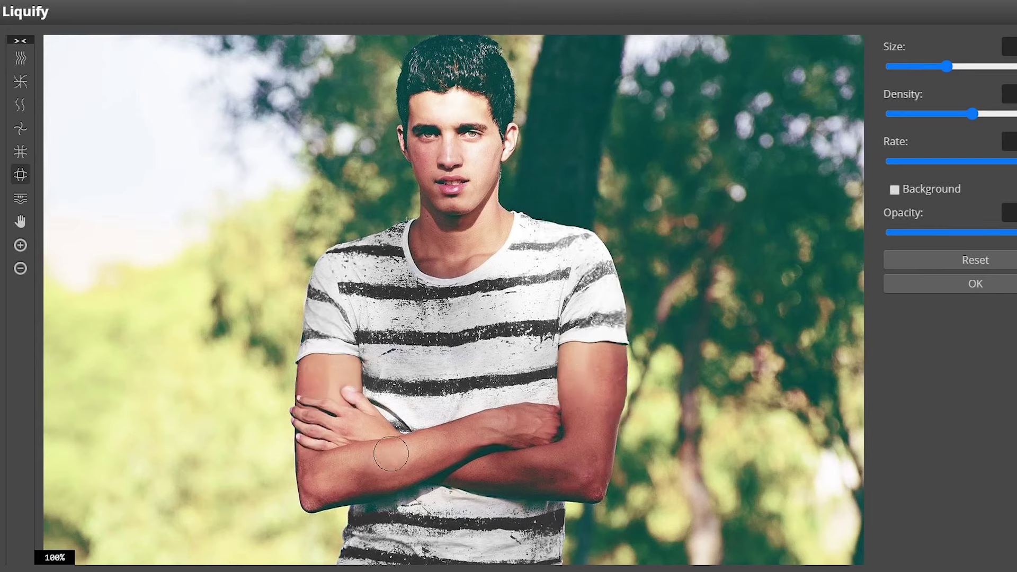
drag(391, 454, 529, 474)
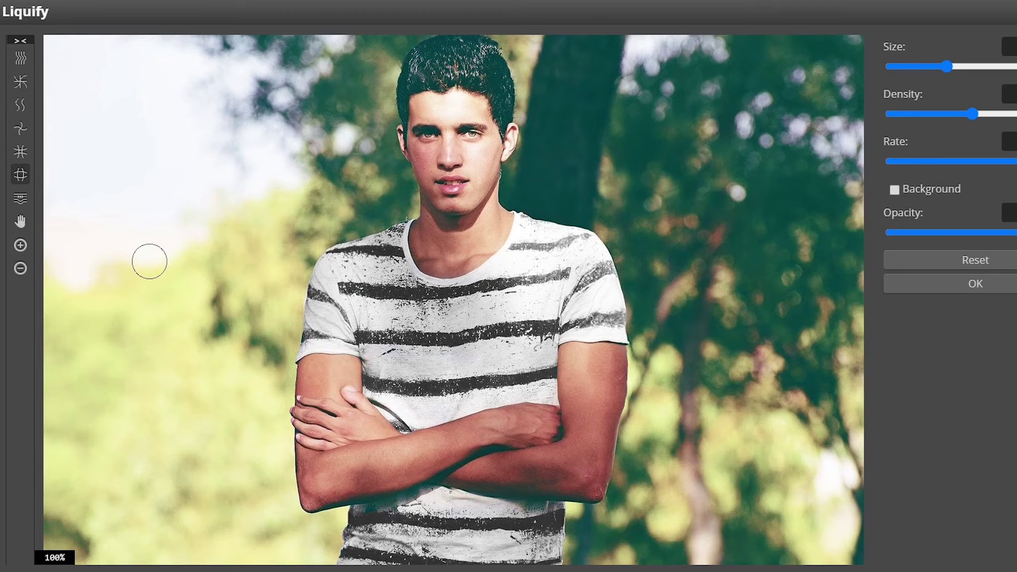
- Twirl the hair at the top of the head and apply Liquify
key(s)
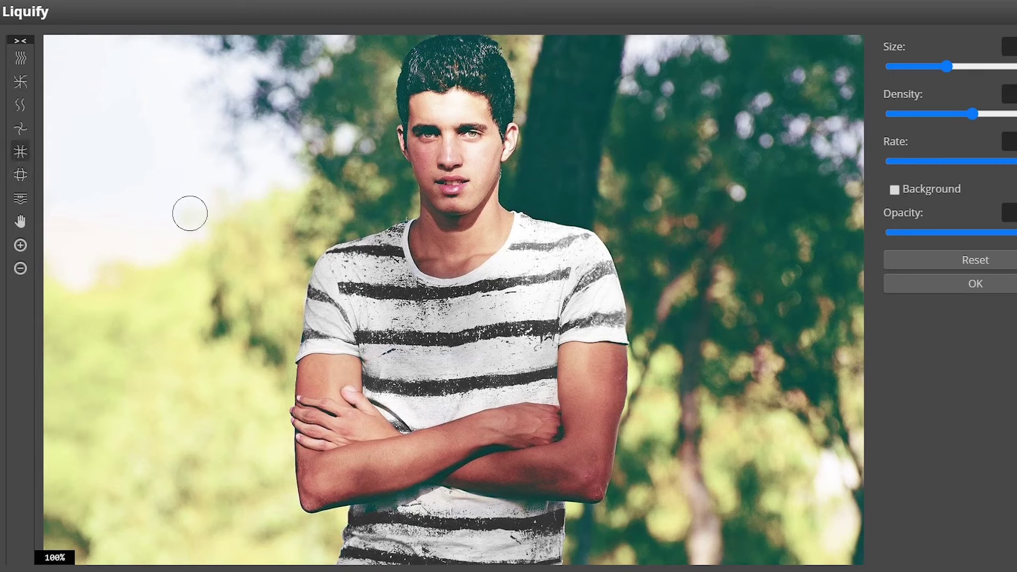
click(21, 128)
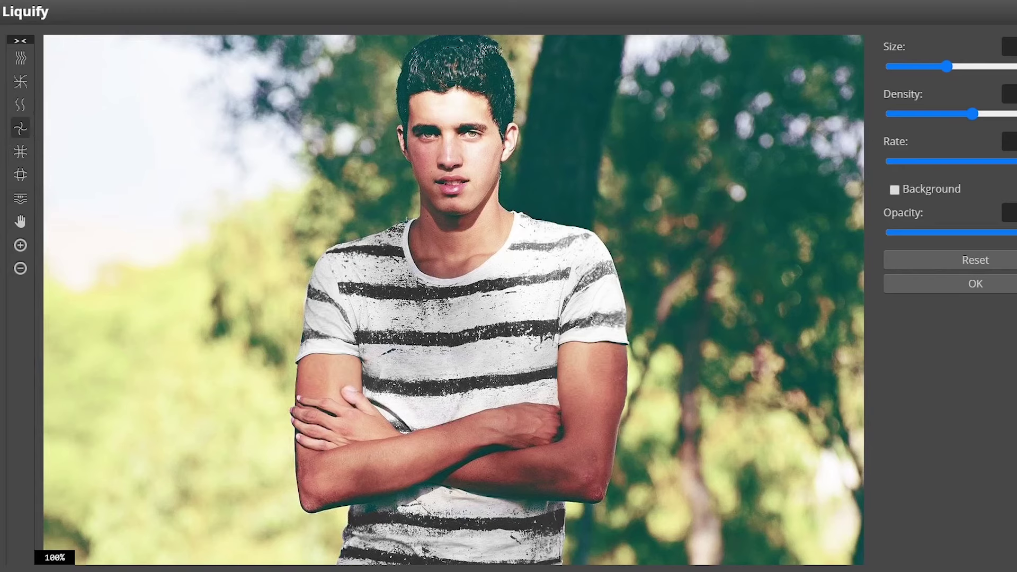
mouse_move(450, 56)
mouse_down()
mouse_move(481, 71)
mouse_move(503, 105)
mouse_up()
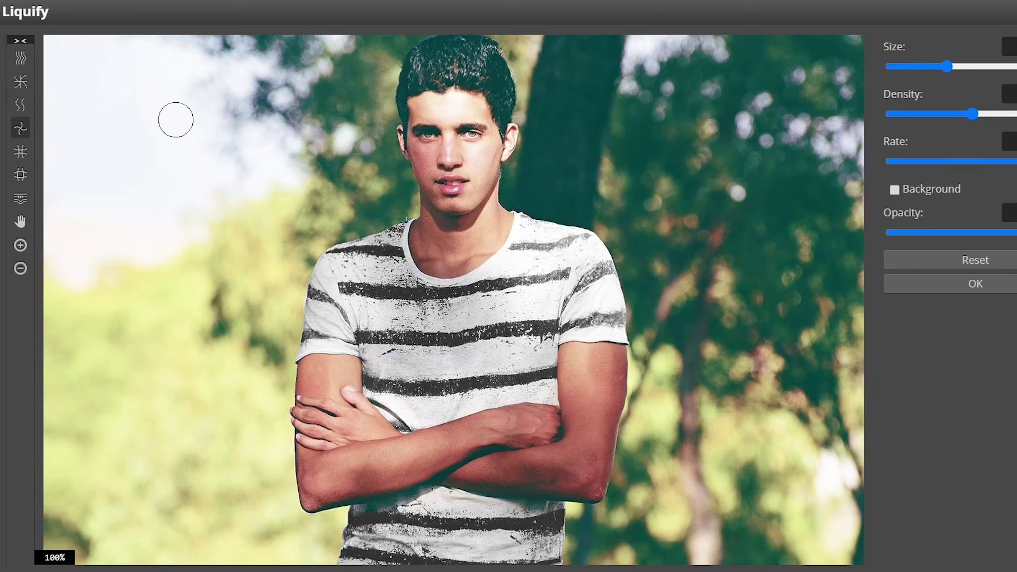
key(Return)
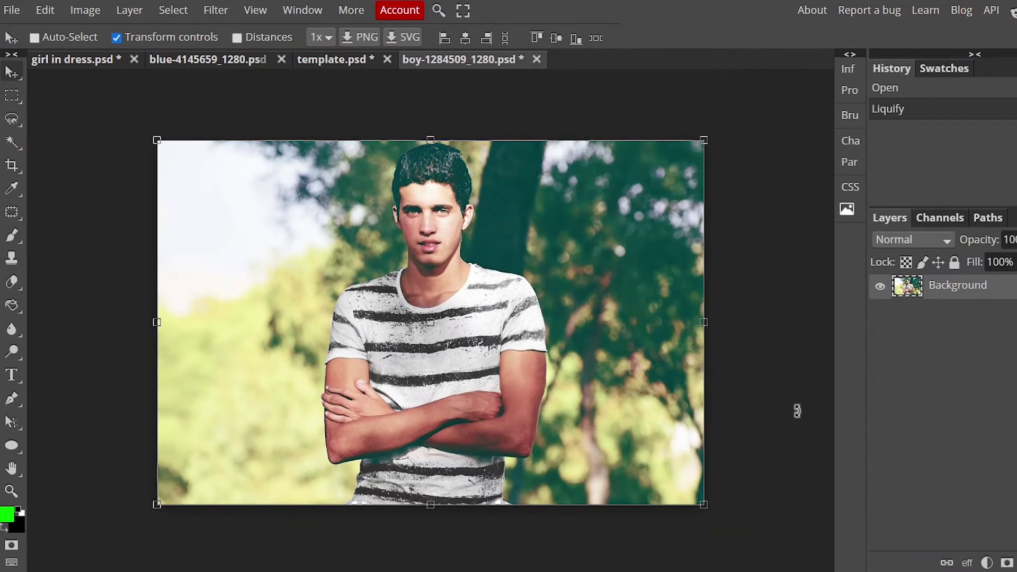